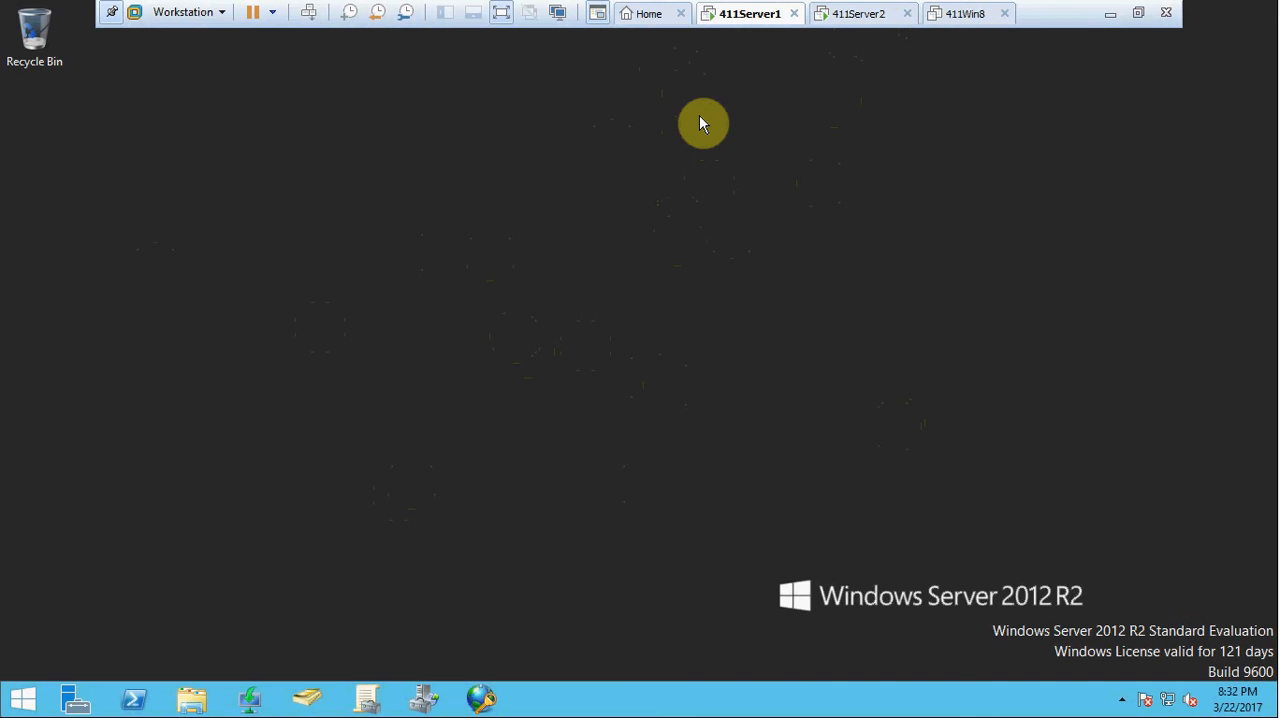
# Open the DNS management console from Server Manager on 411Server1.
pyautogui.click(70, 708)
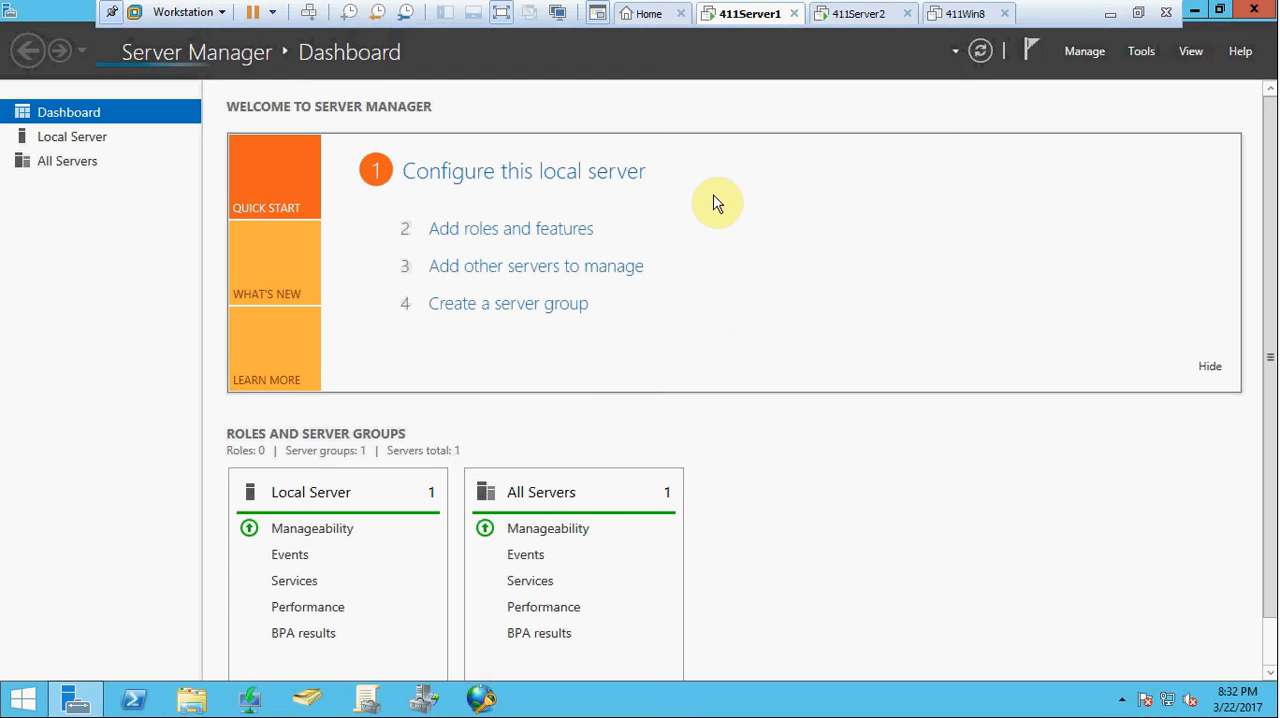
pyautogui.click(1136, 51)
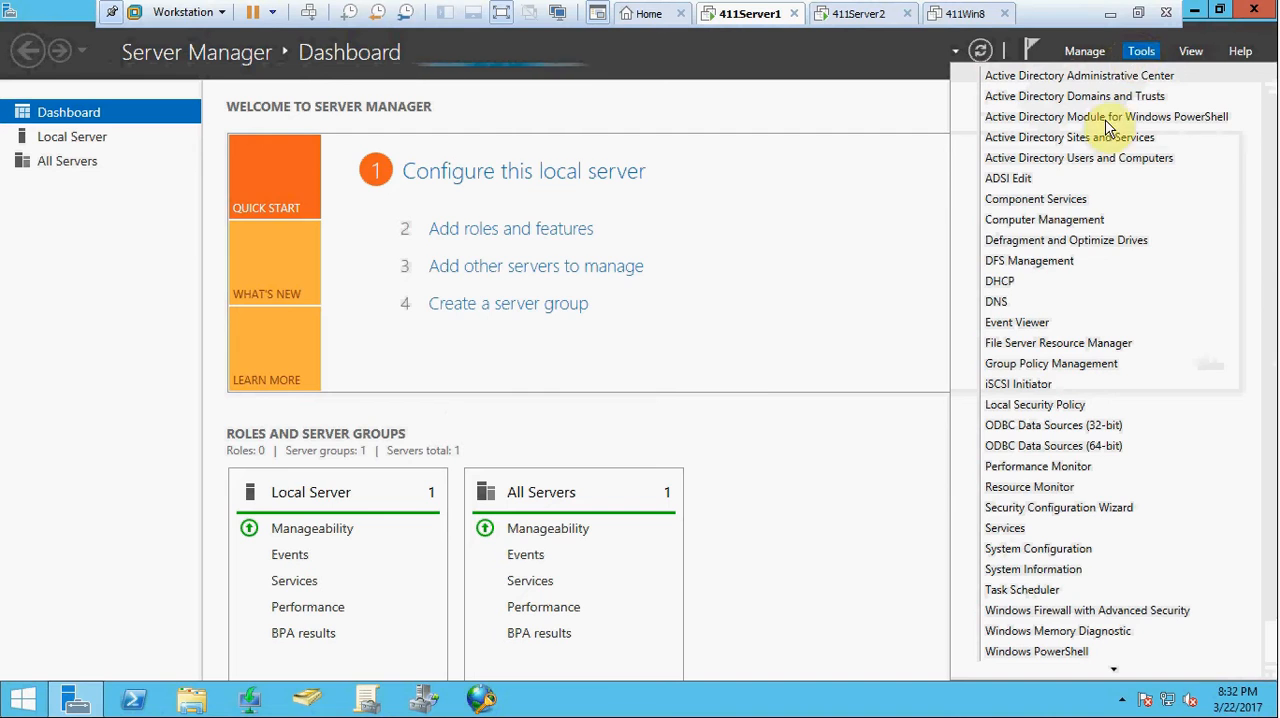
pyautogui.click(1000, 301)
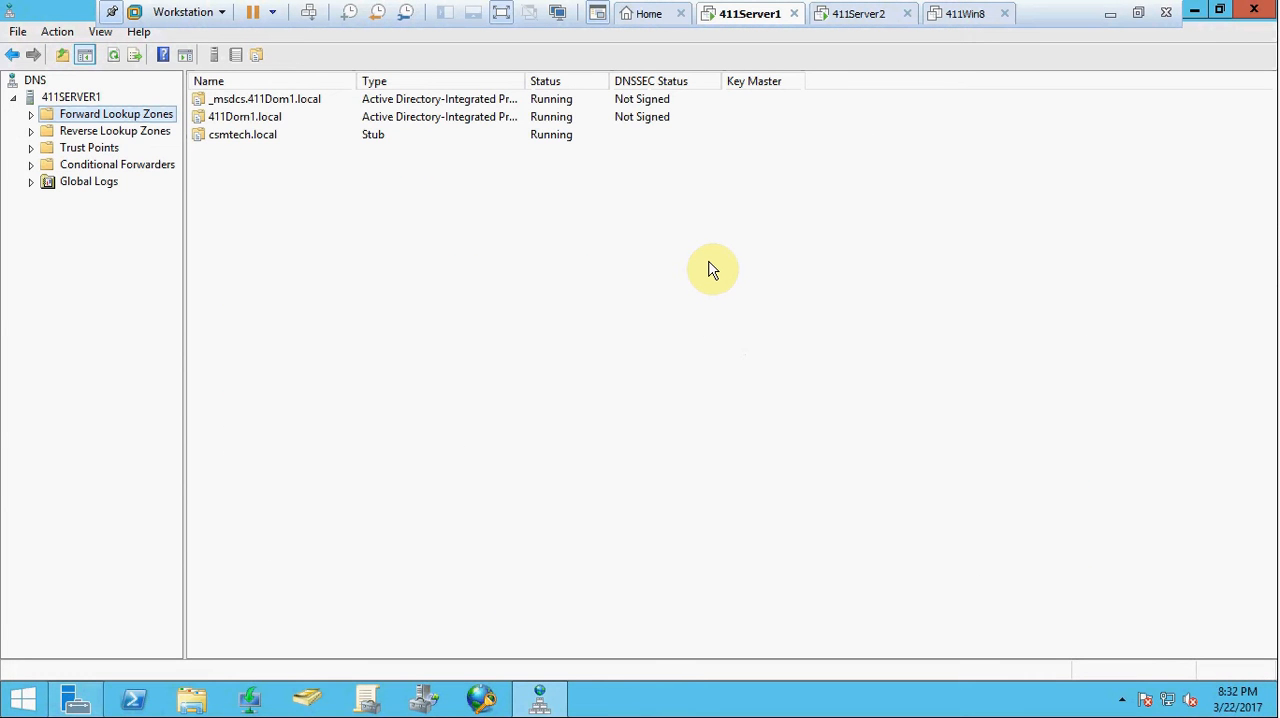
# Start a new forward lookup zone on 411SERVER1 as a primary zone that is not stored in Active Directory.
pyautogui.rightClick(90, 117)
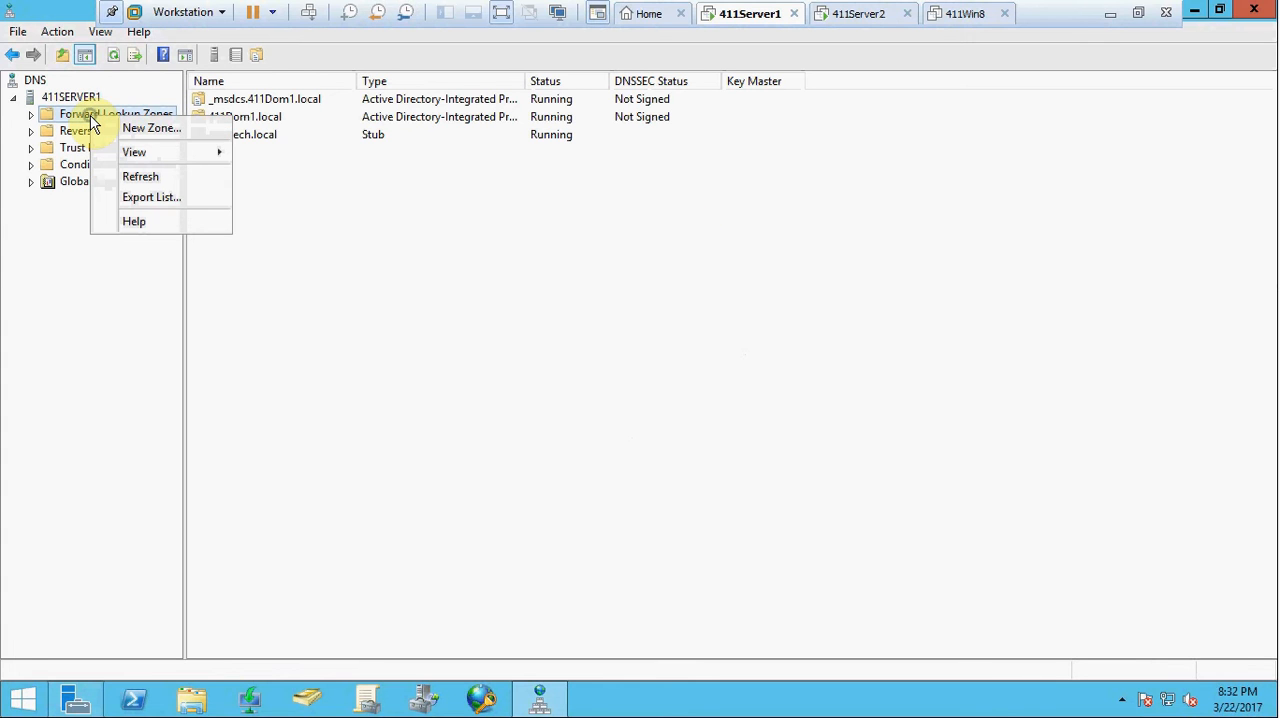
pyautogui.click(134, 130)
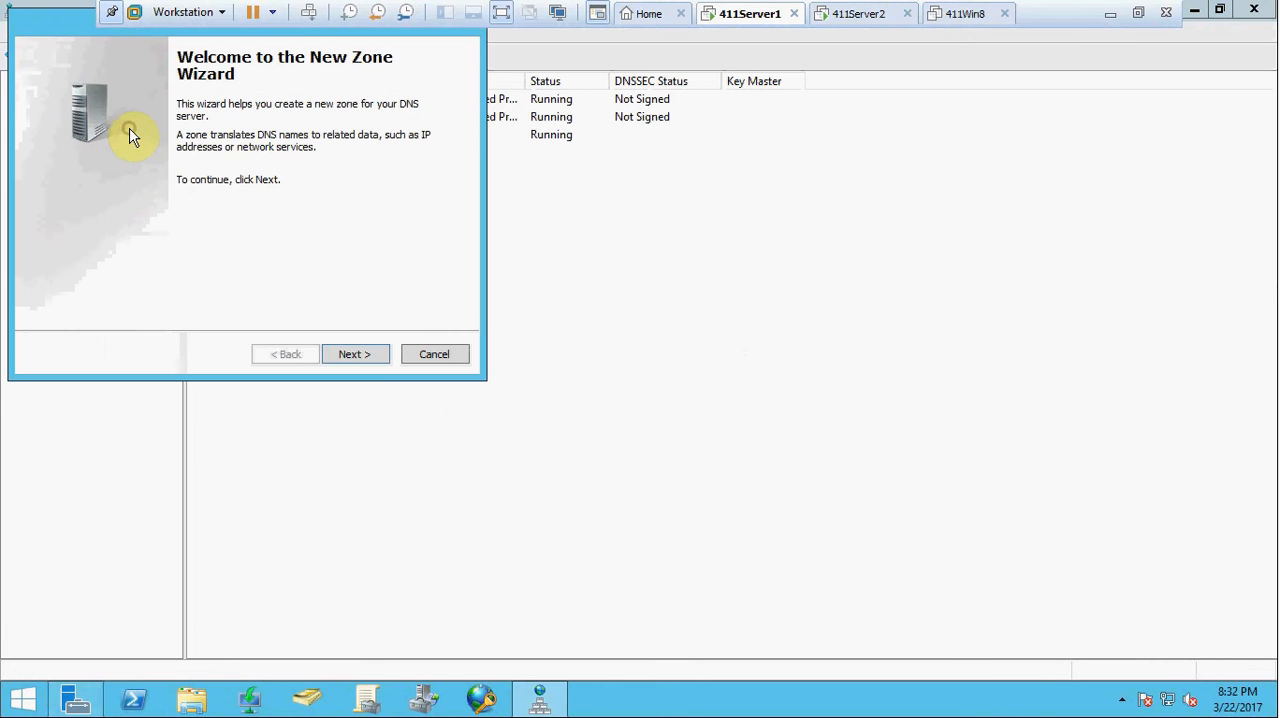
pyautogui.click(366, 356)
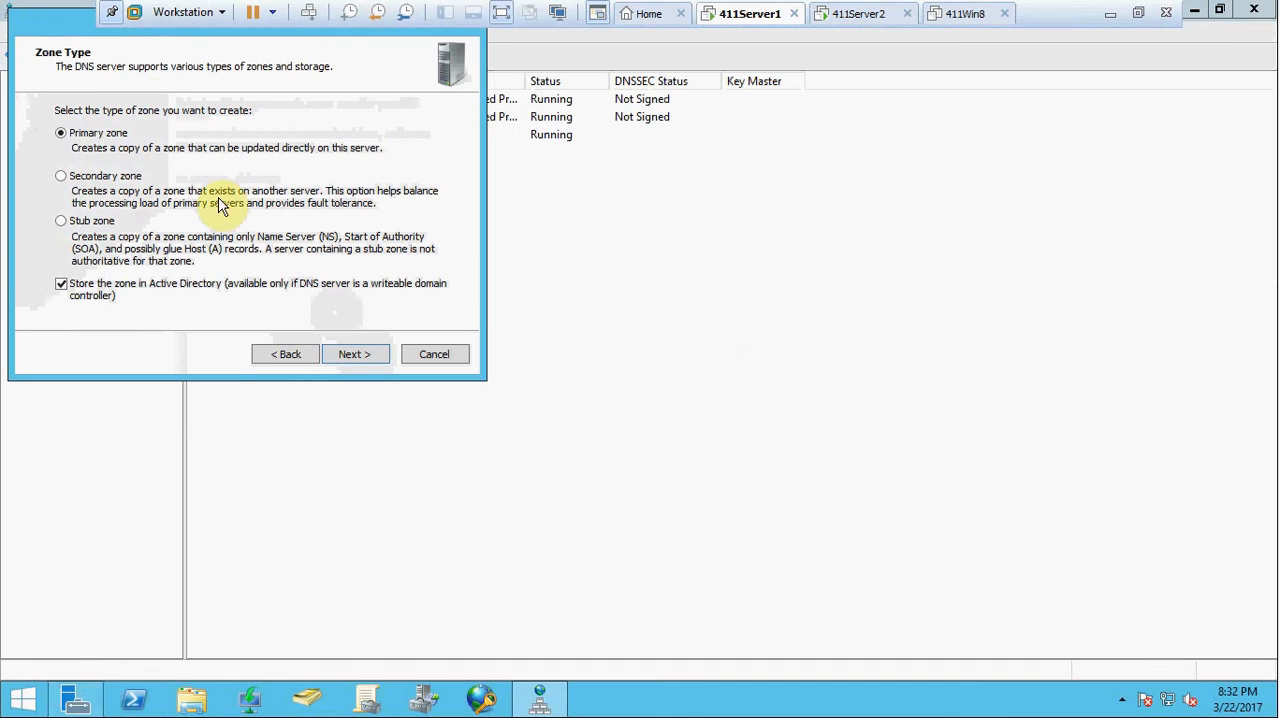
pyautogui.moveTo(63, 23); pyautogui.dragTo(312, 124)
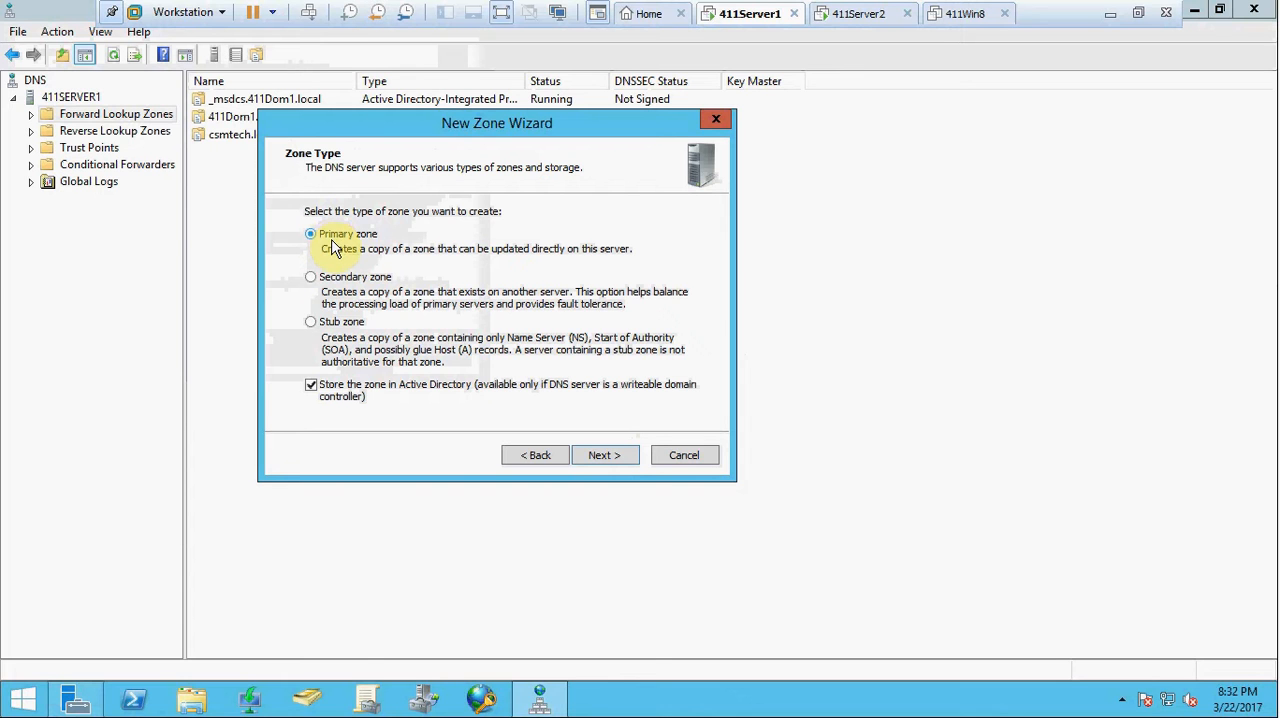
pyautogui.click(310, 388)
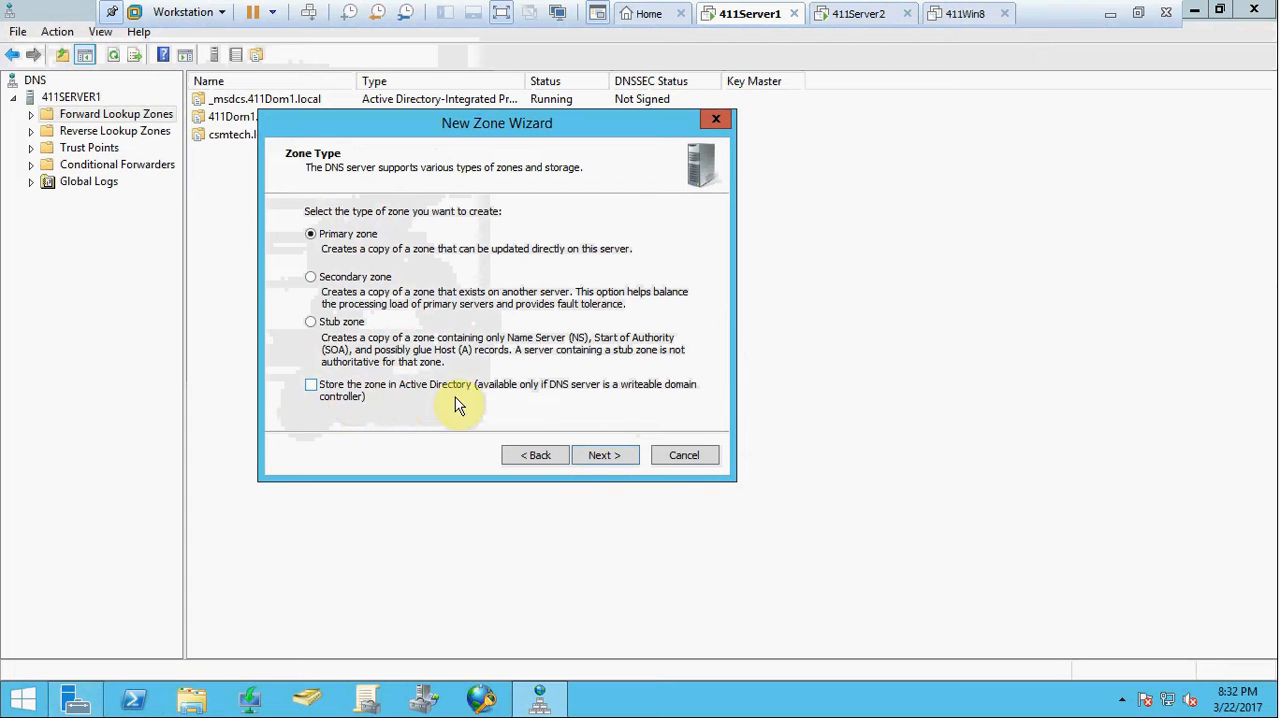
pyautogui.click(590, 456)
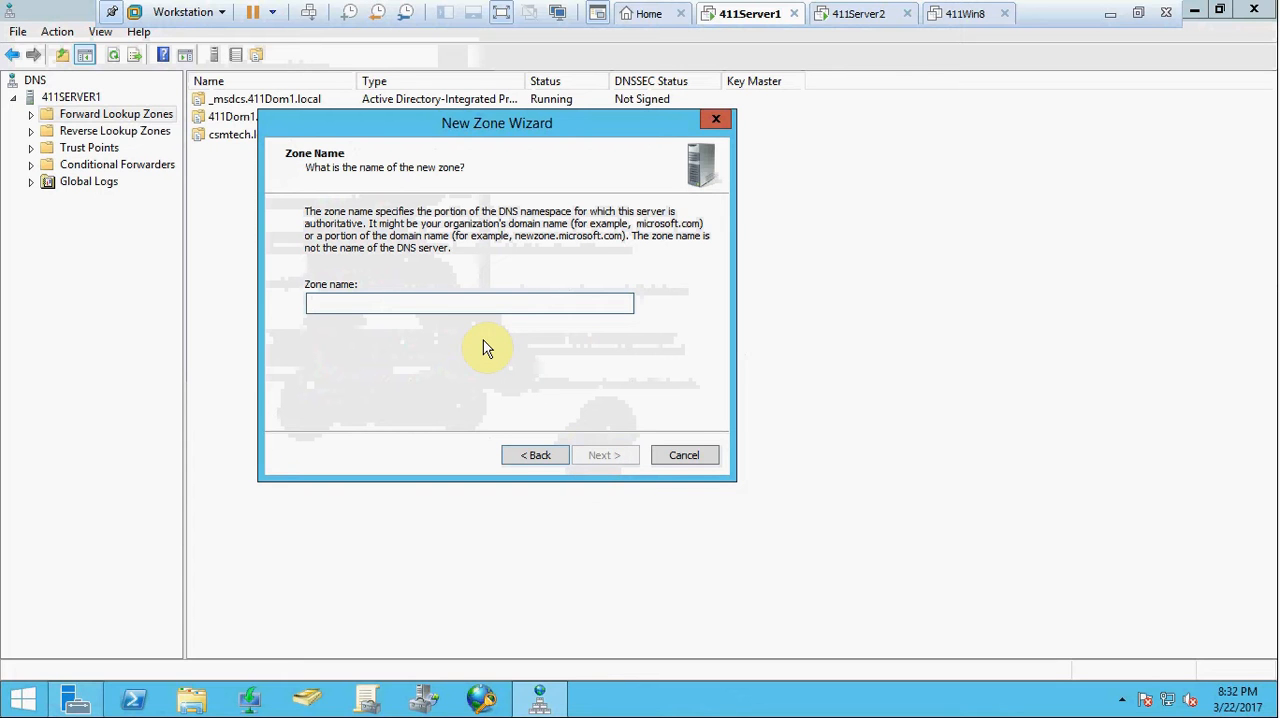
# Name the new zone csmpub.local and accept the new zone file name csmpub.local.dns.
pyautogui.write('c')
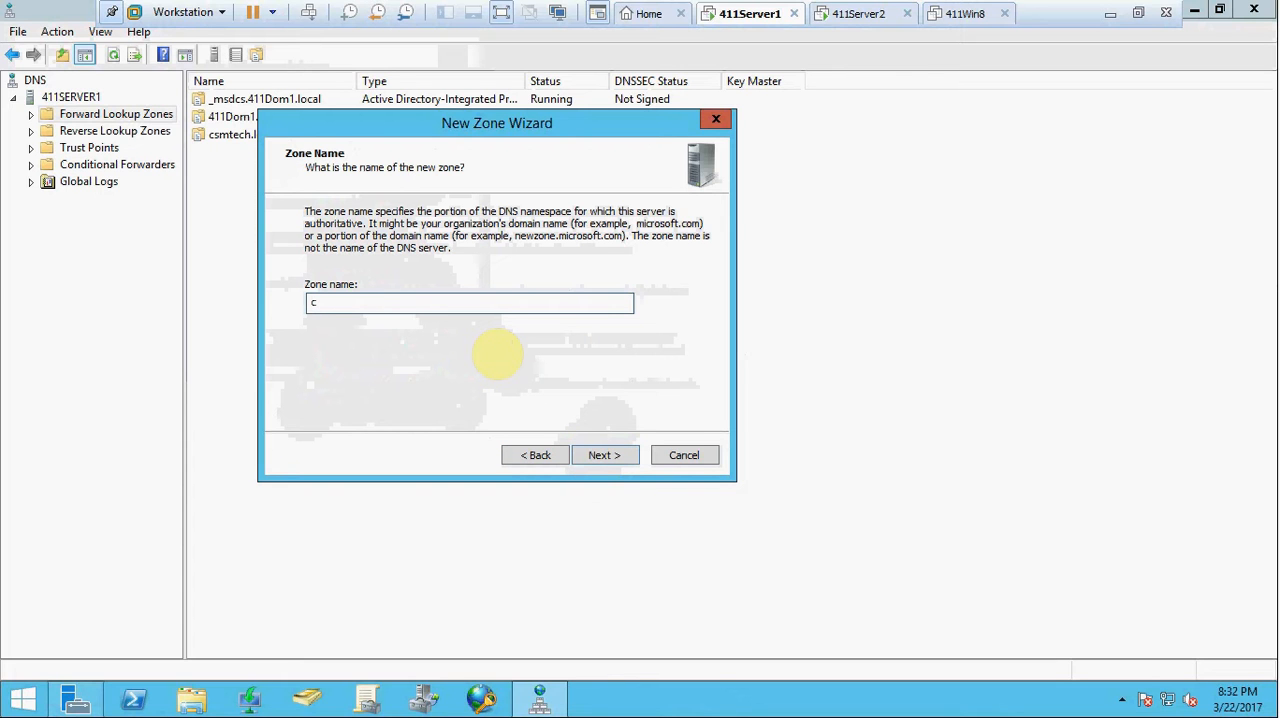
pyautogui.write('smpub.local')
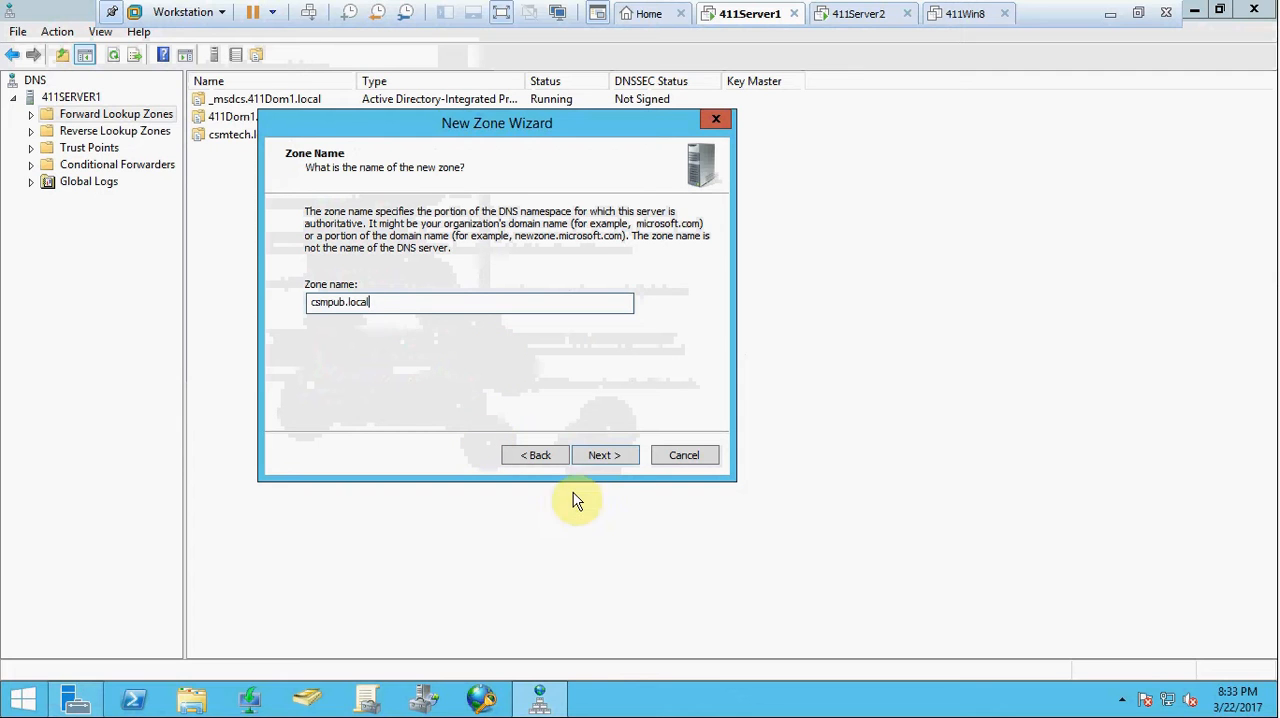
pyautogui.click(606, 459)
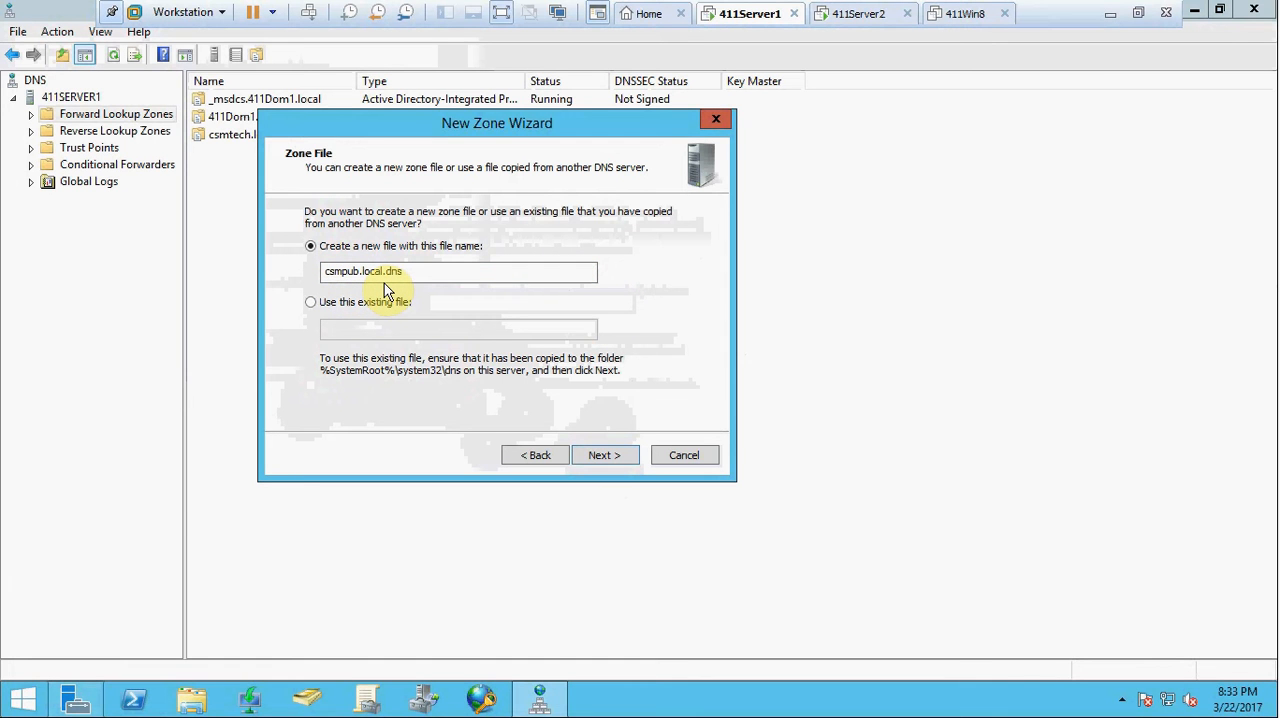
pyautogui.click(615, 458)
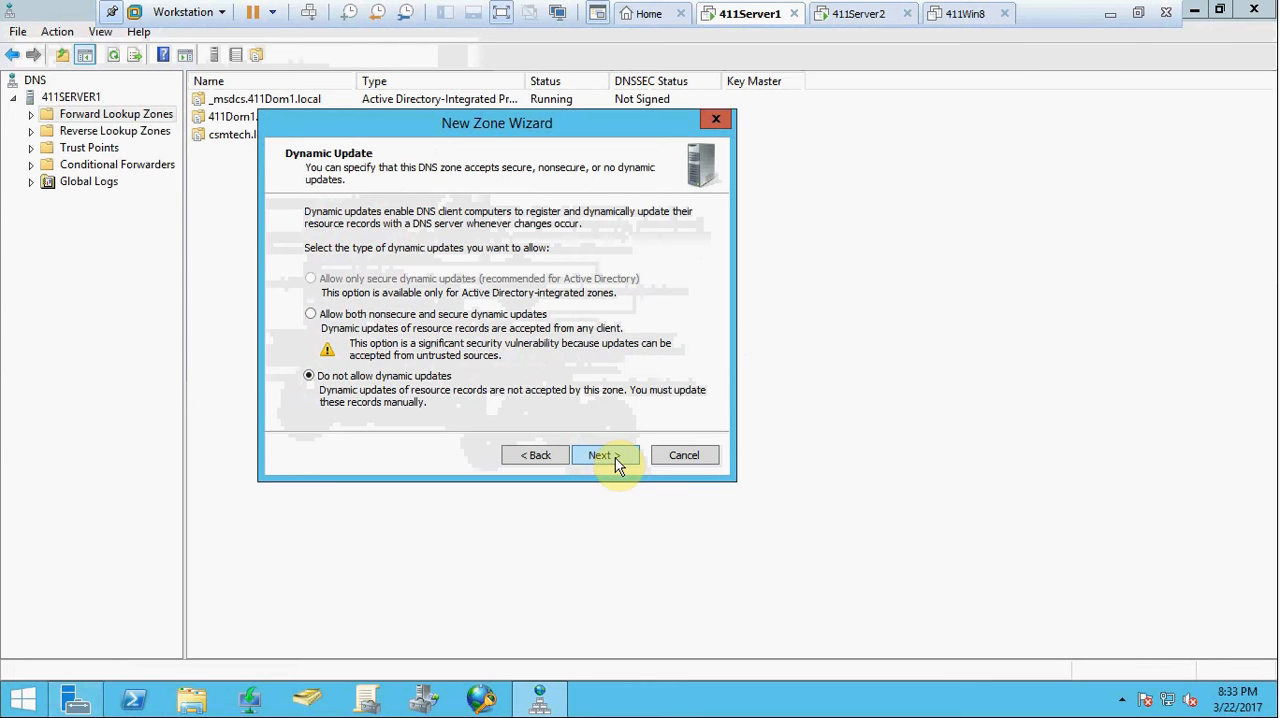
# Allow both nonsecure and secure dynamic updates for the zone and finish creating it.
pyautogui.click(311, 316)
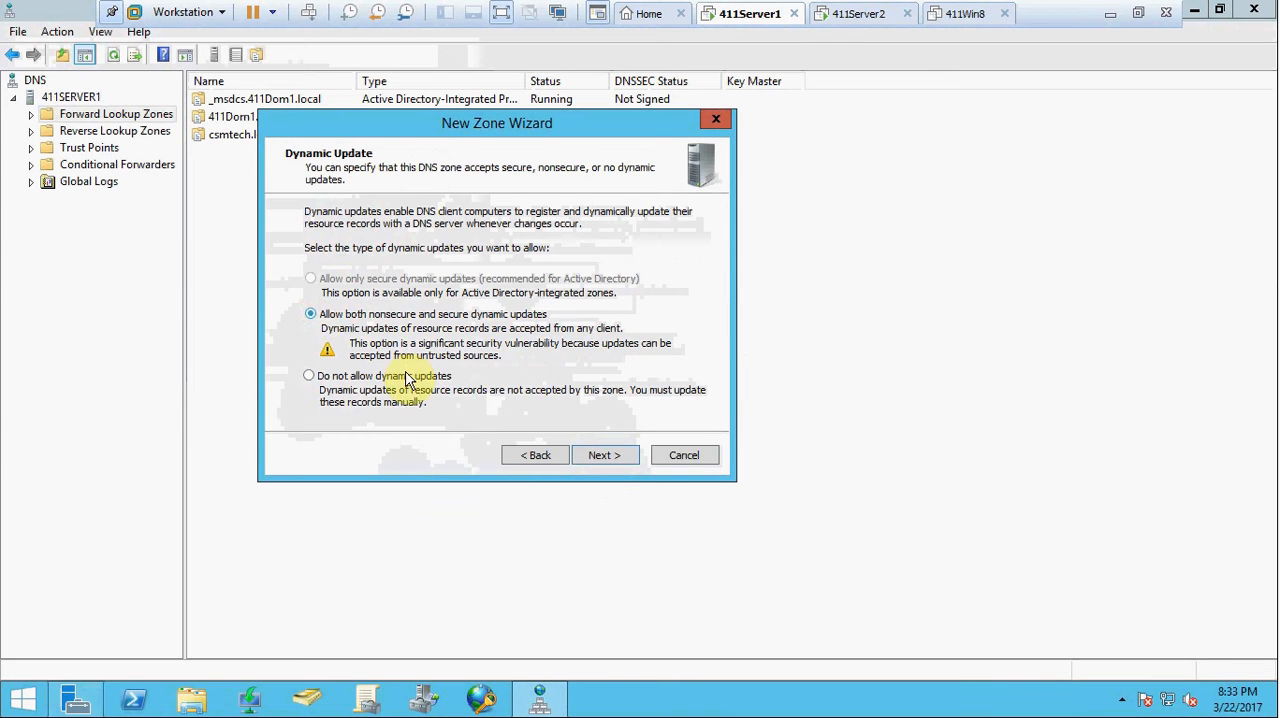
pyautogui.click(608, 456)
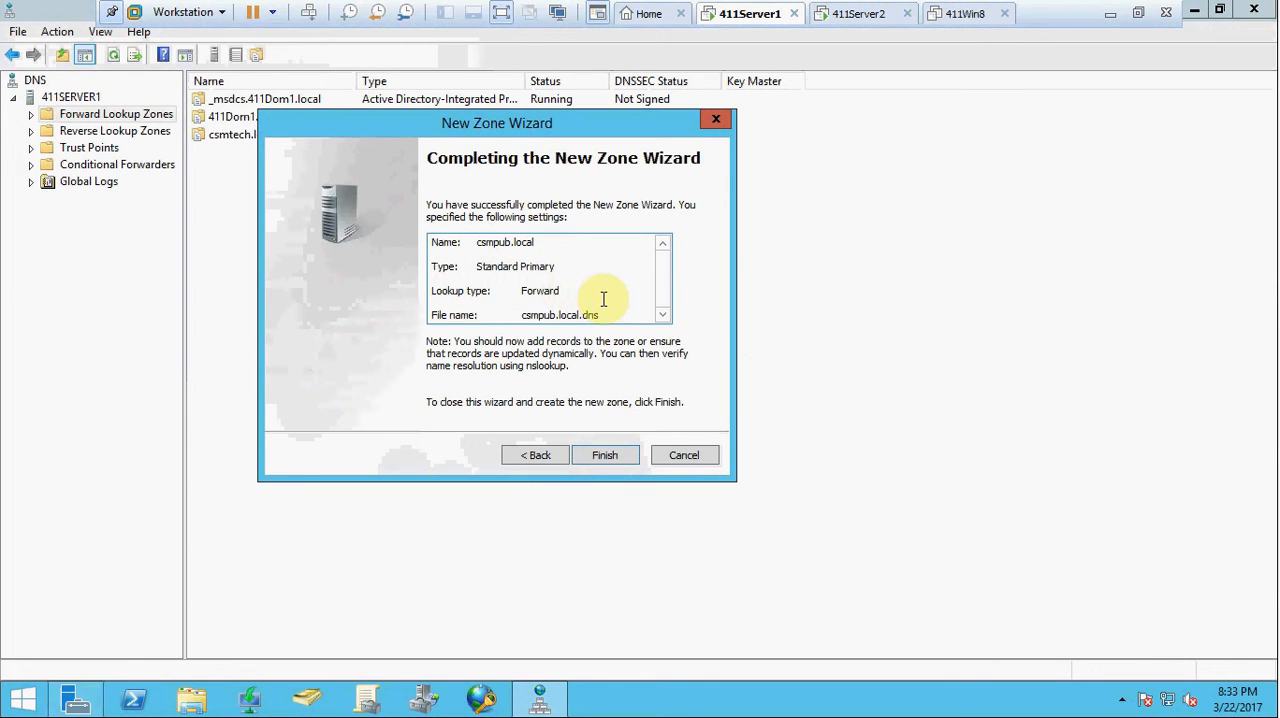
pyautogui.click(607, 457)
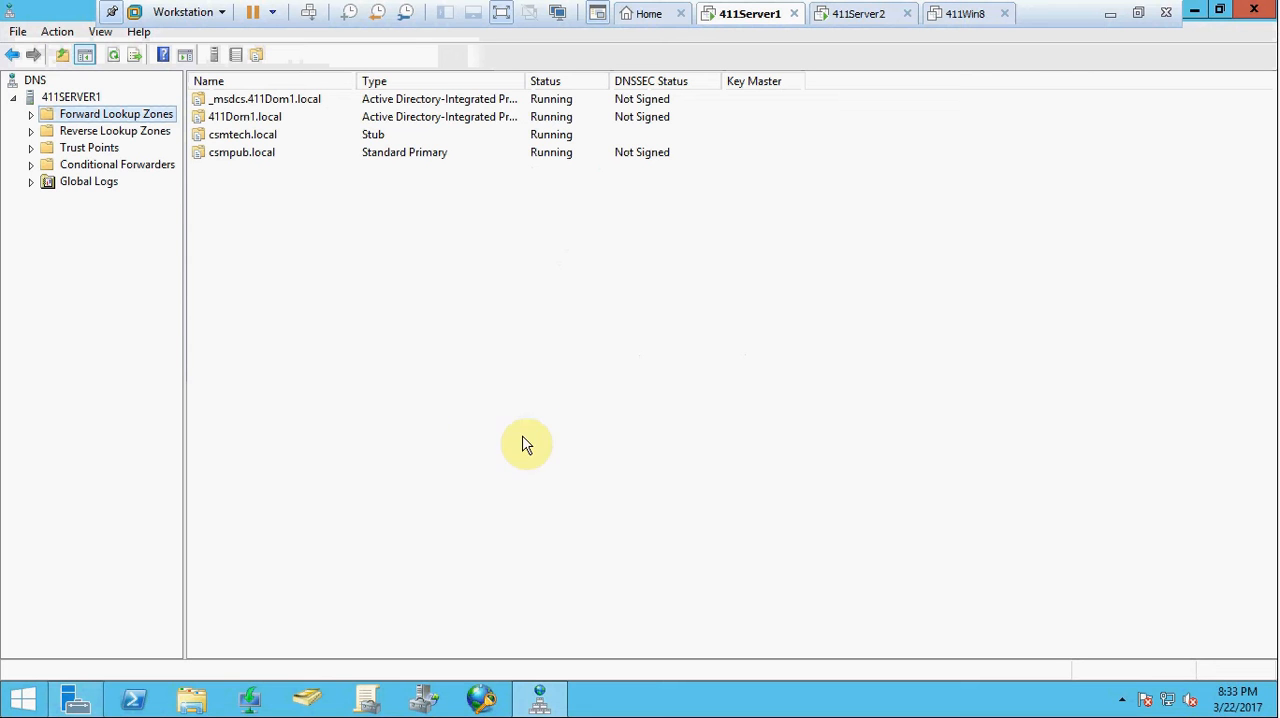
# Add a host (A) record named www with IP address 10.11.1.170 to the csmpub.local forward lookup zone.
pyautogui.click(33, 116)
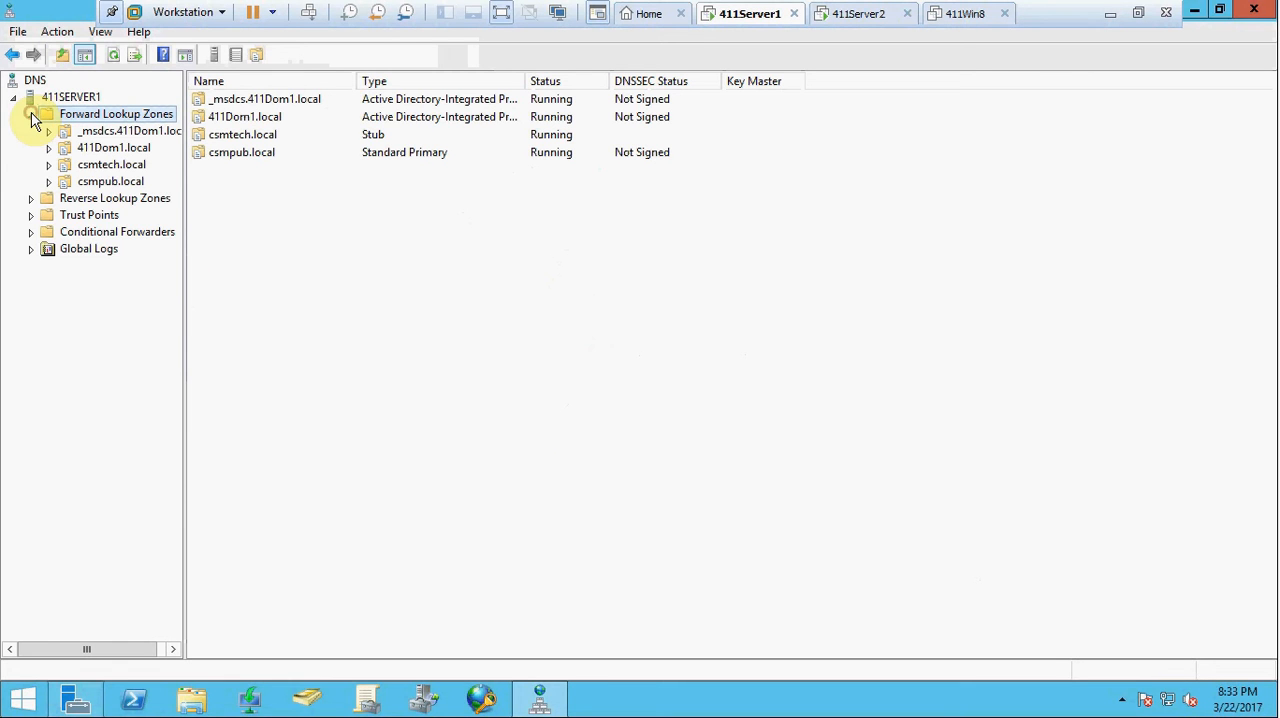
pyautogui.click(97, 186)
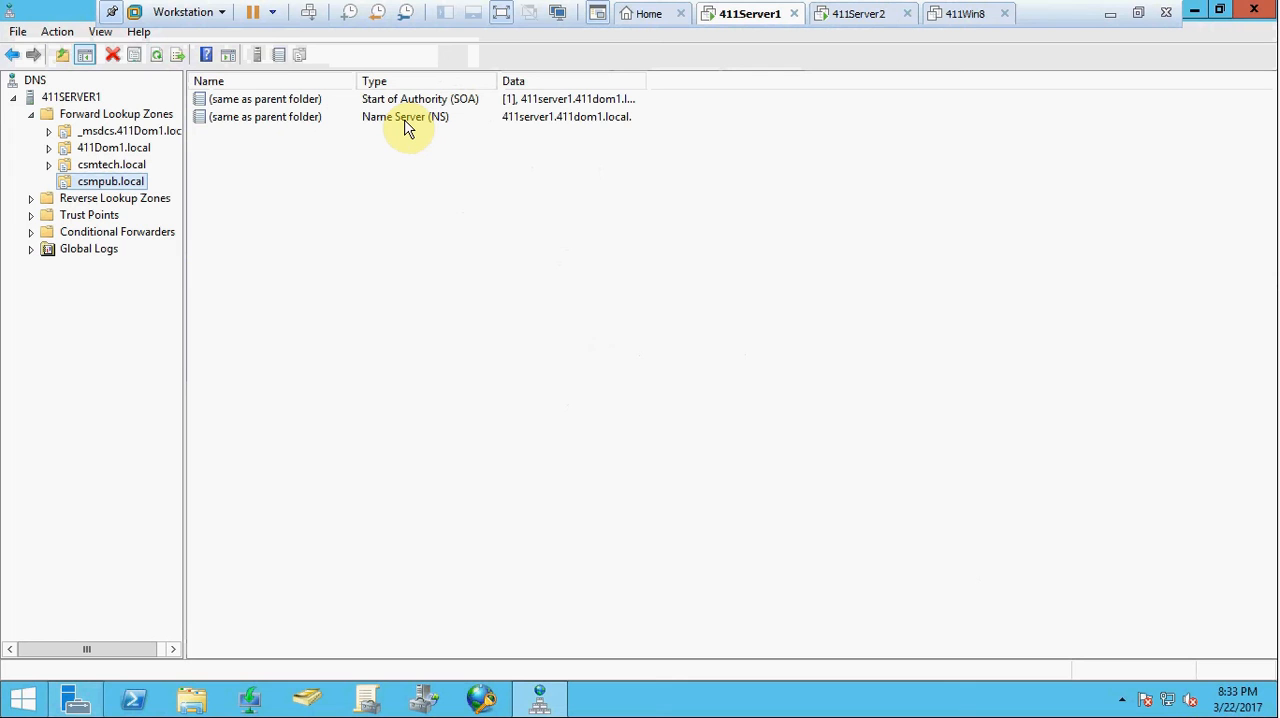
pyautogui.rightClick(116, 170)
pyautogui.rightClick(98, 185)
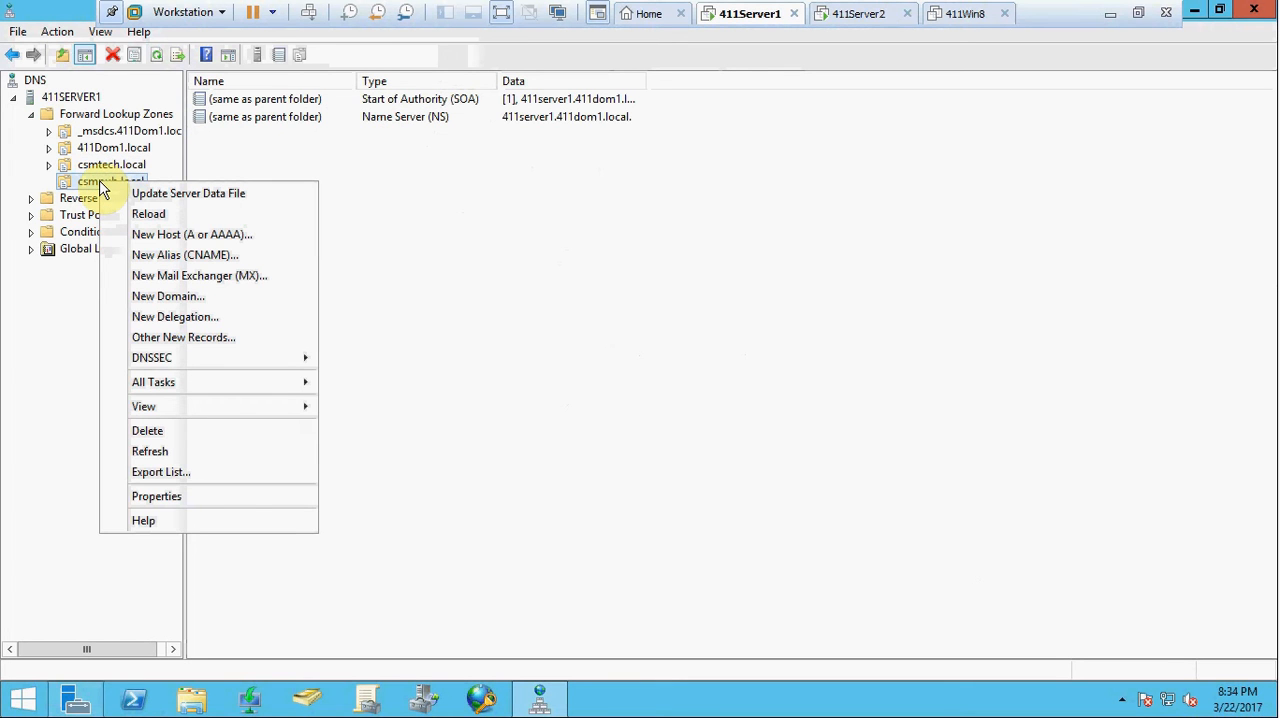
pyautogui.click(270, 241)
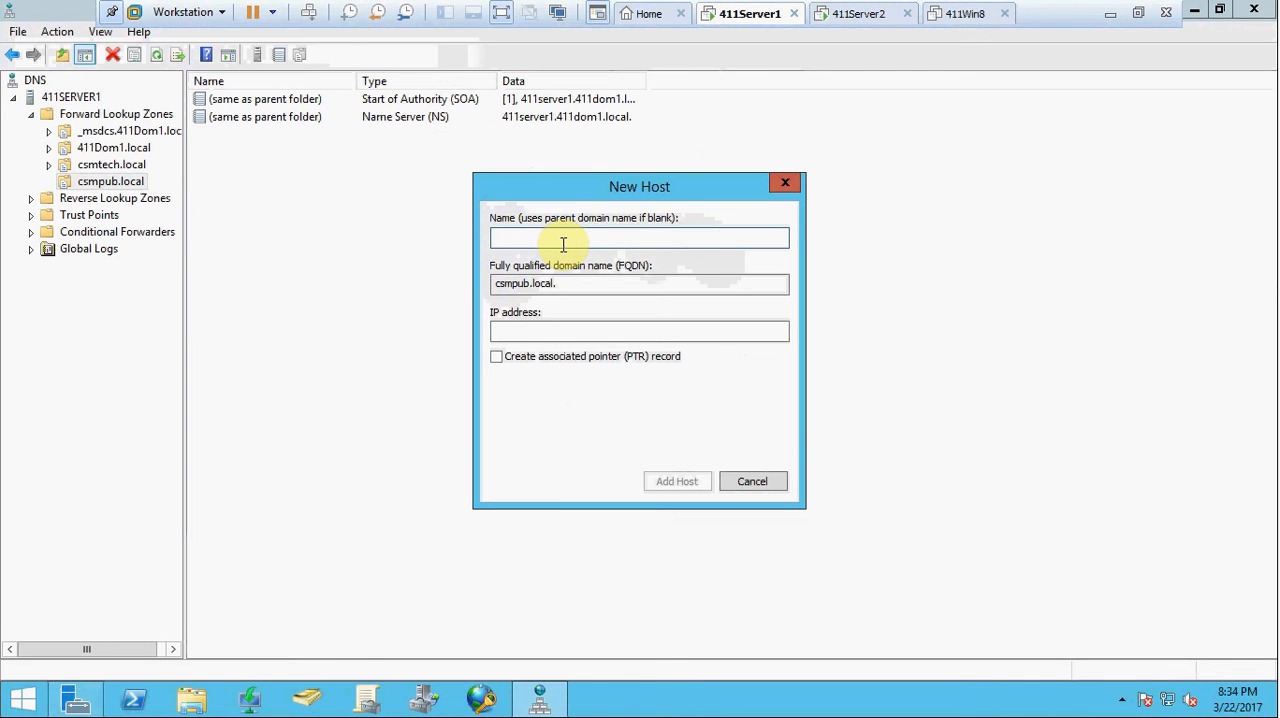
pyautogui.write('www')
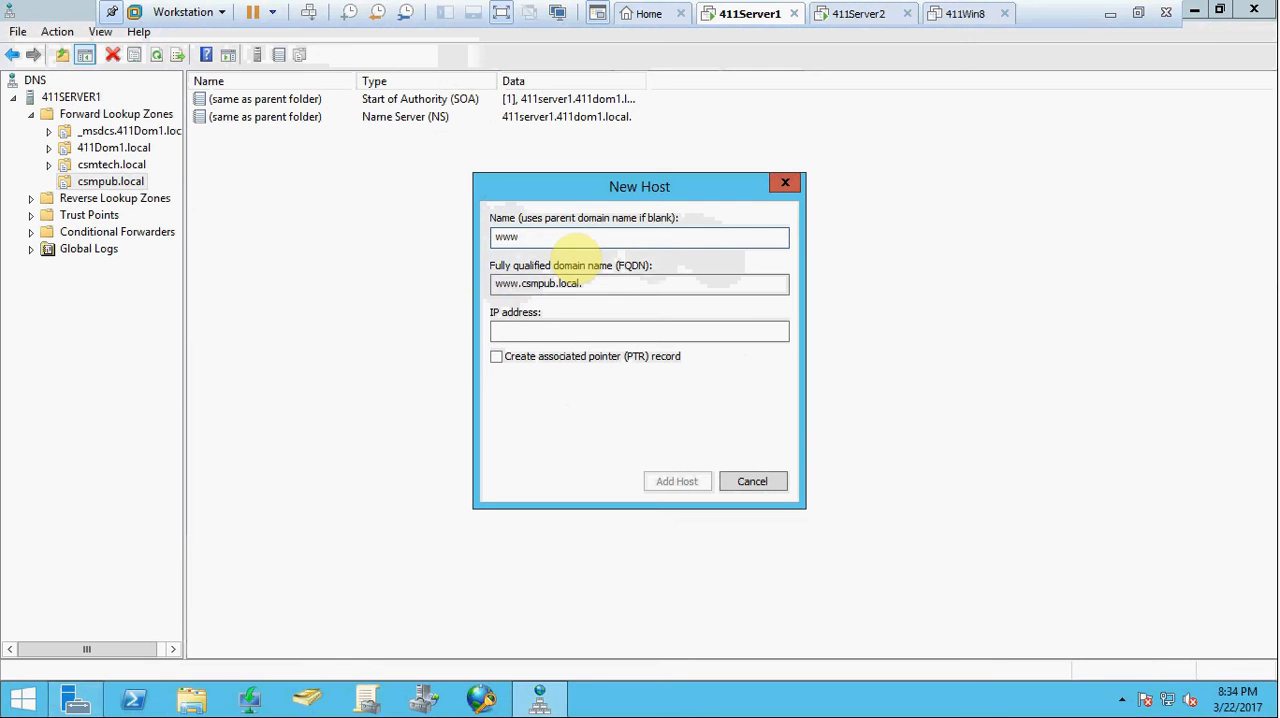
pyautogui.click(515, 330)
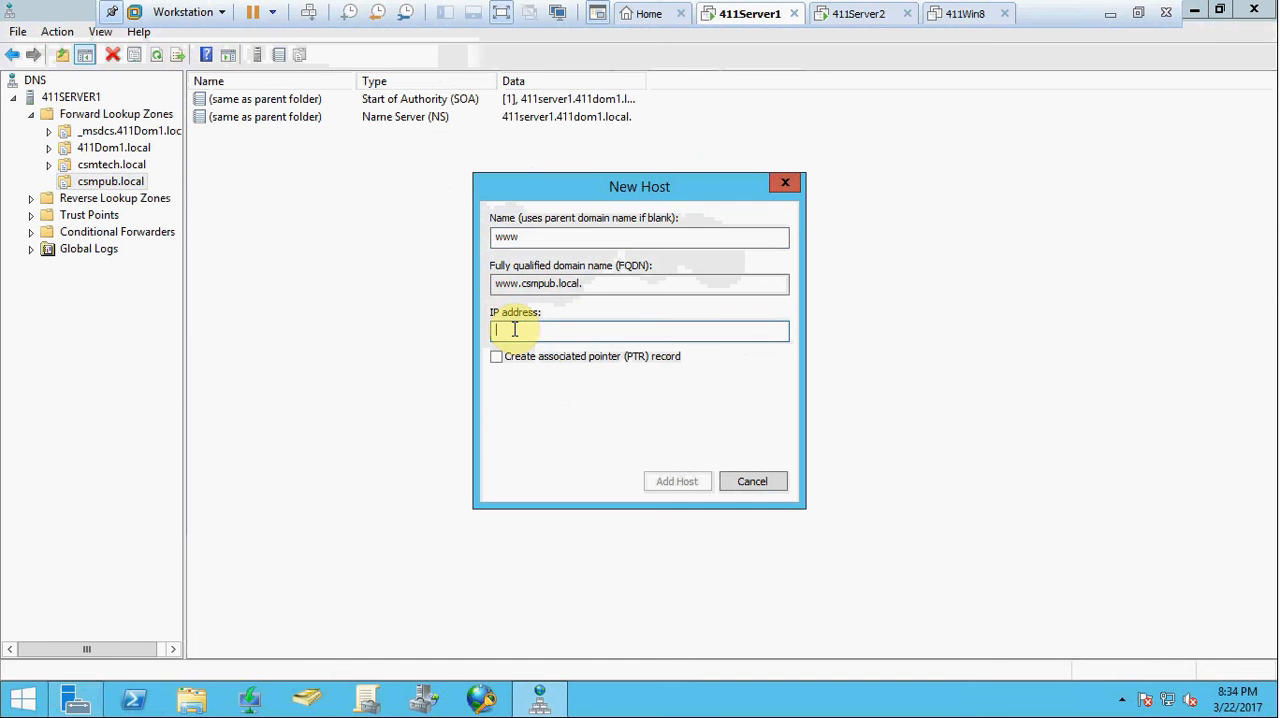
pyautogui.write('10.')
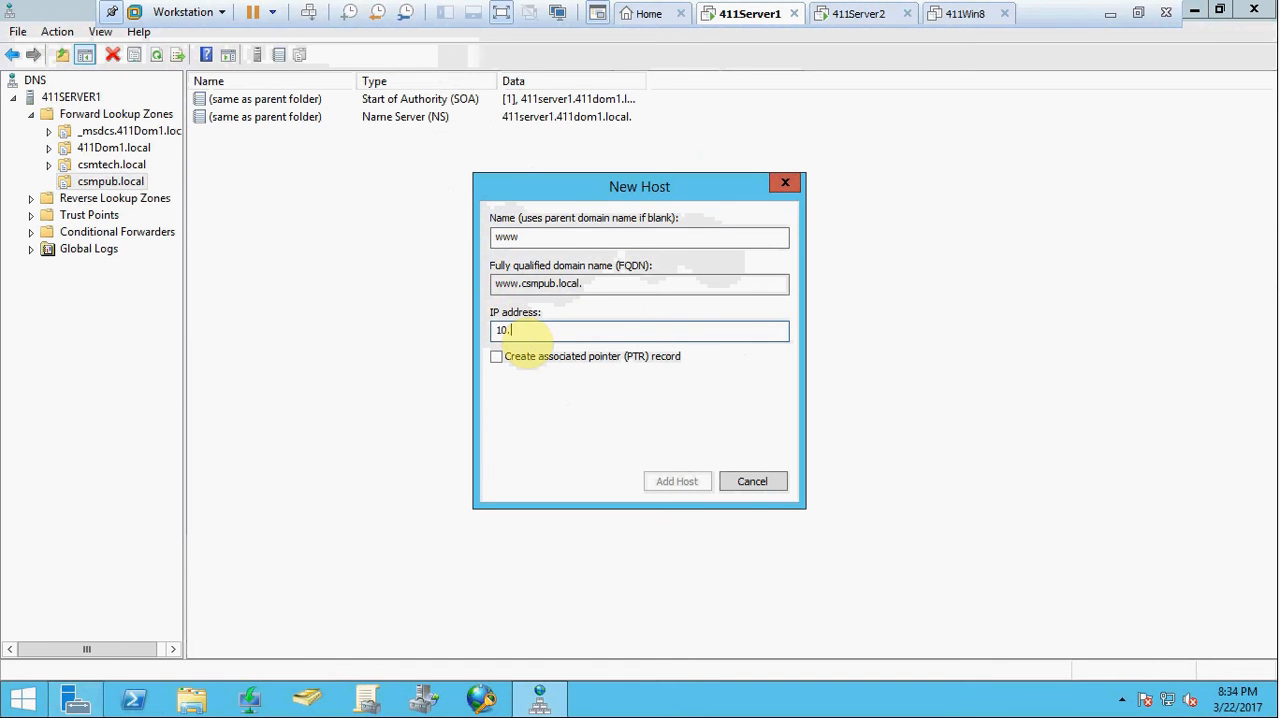
pyautogui.write('11.1.170')
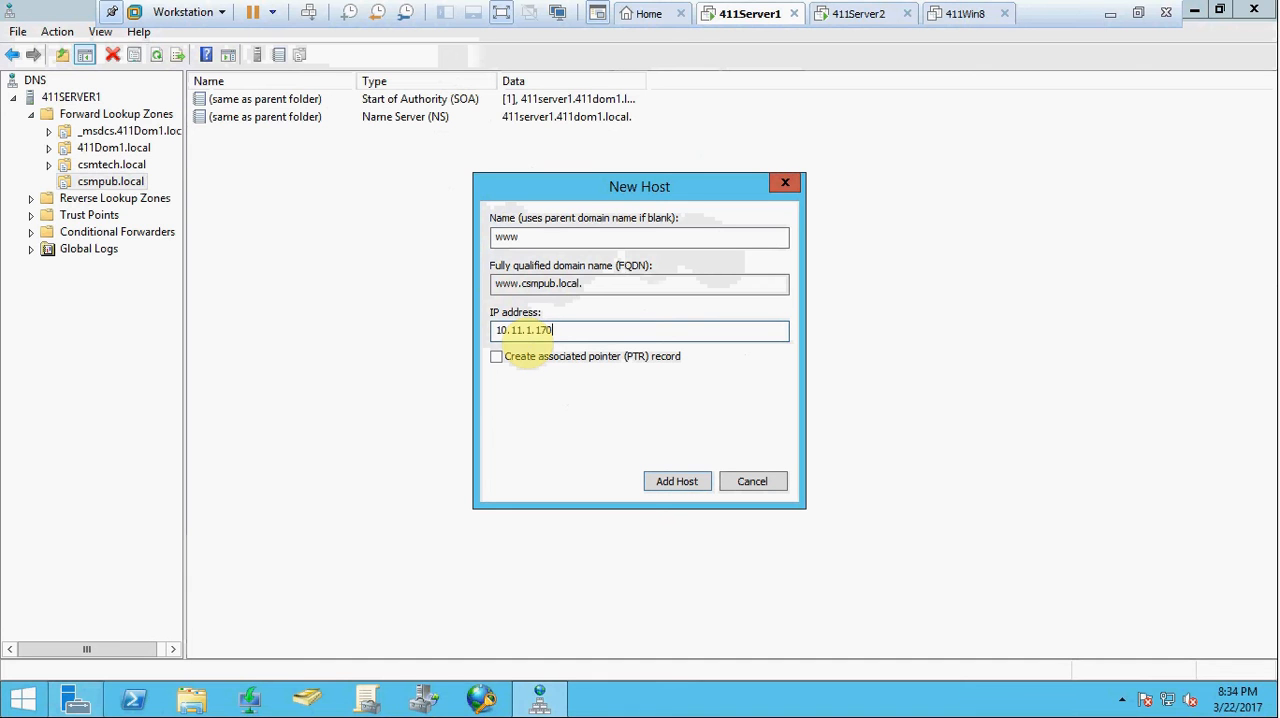
pyautogui.click(672, 481)
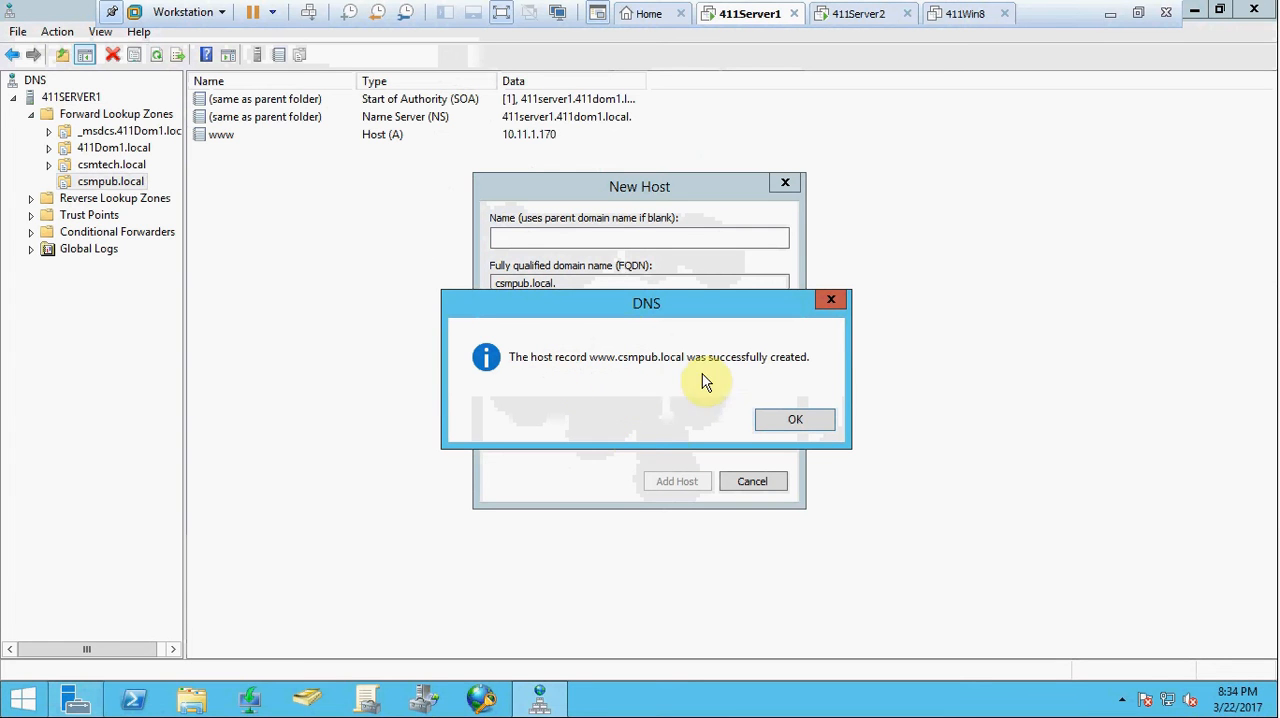
pyautogui.click(799, 423)
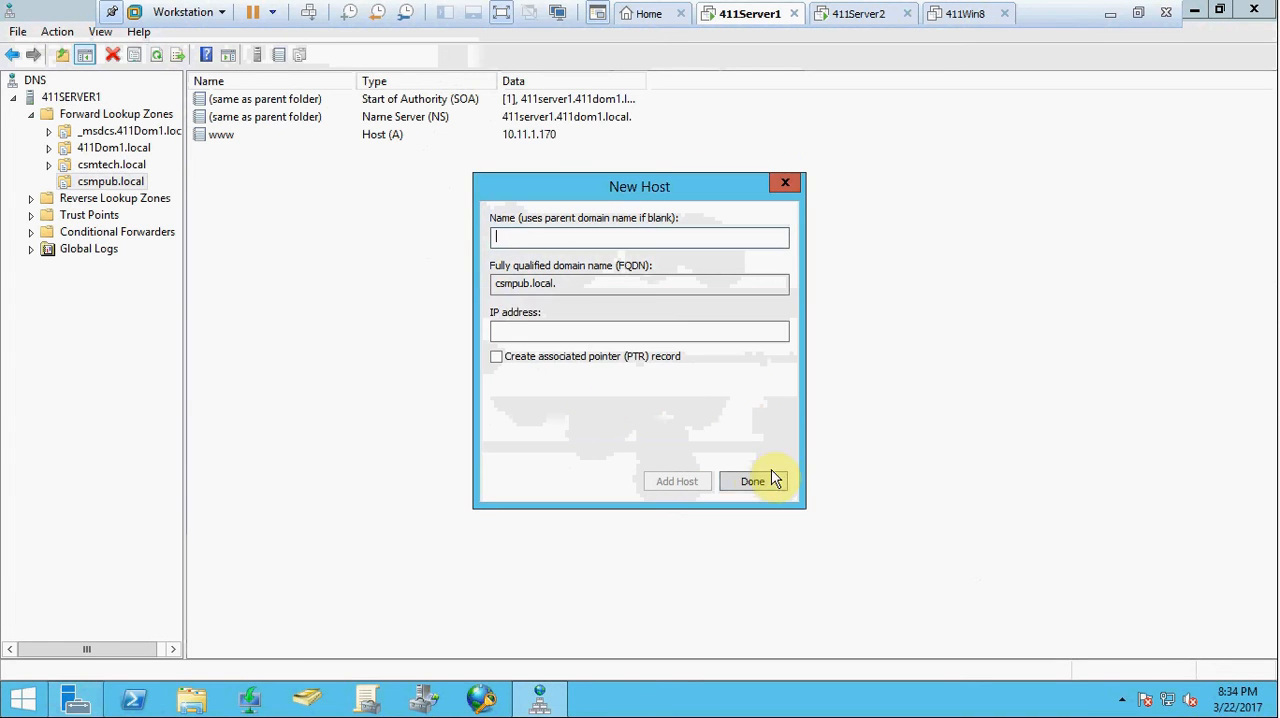
pyautogui.click(755, 482)
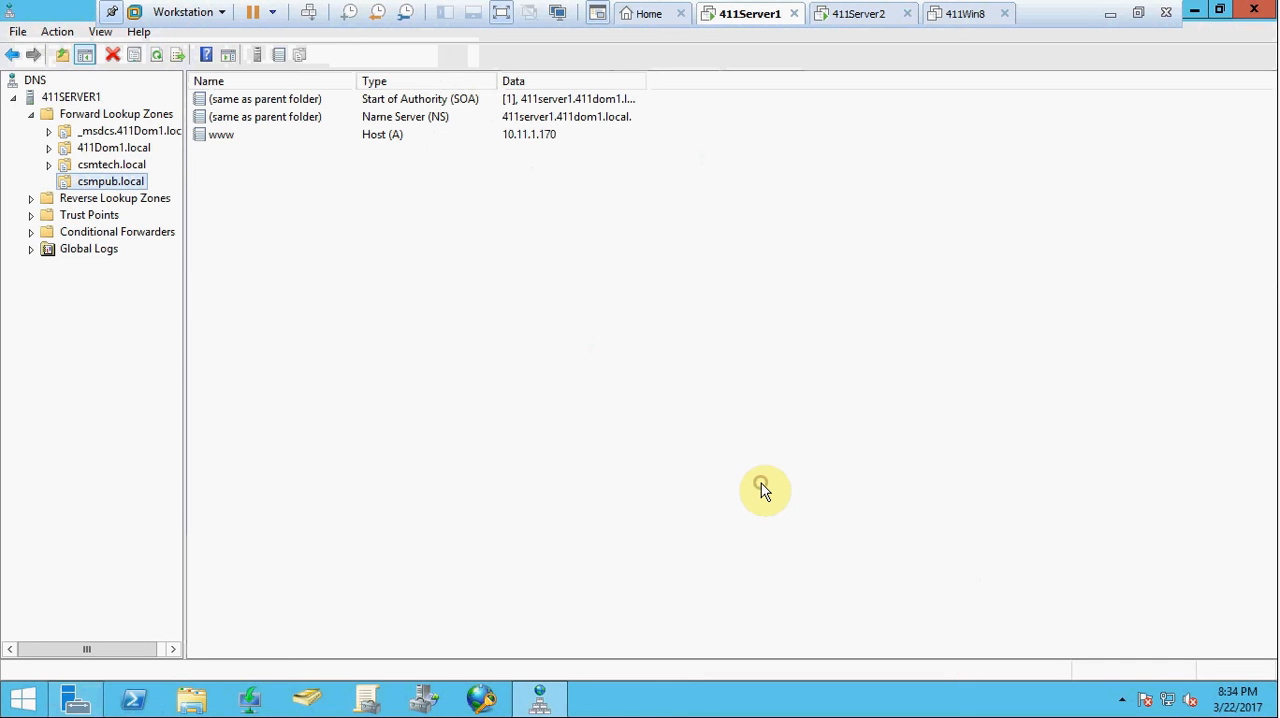
# Switch to the 411Server2 virtual machine and start nslookup in a Command Prompt.
pyautogui.click(858, 20)
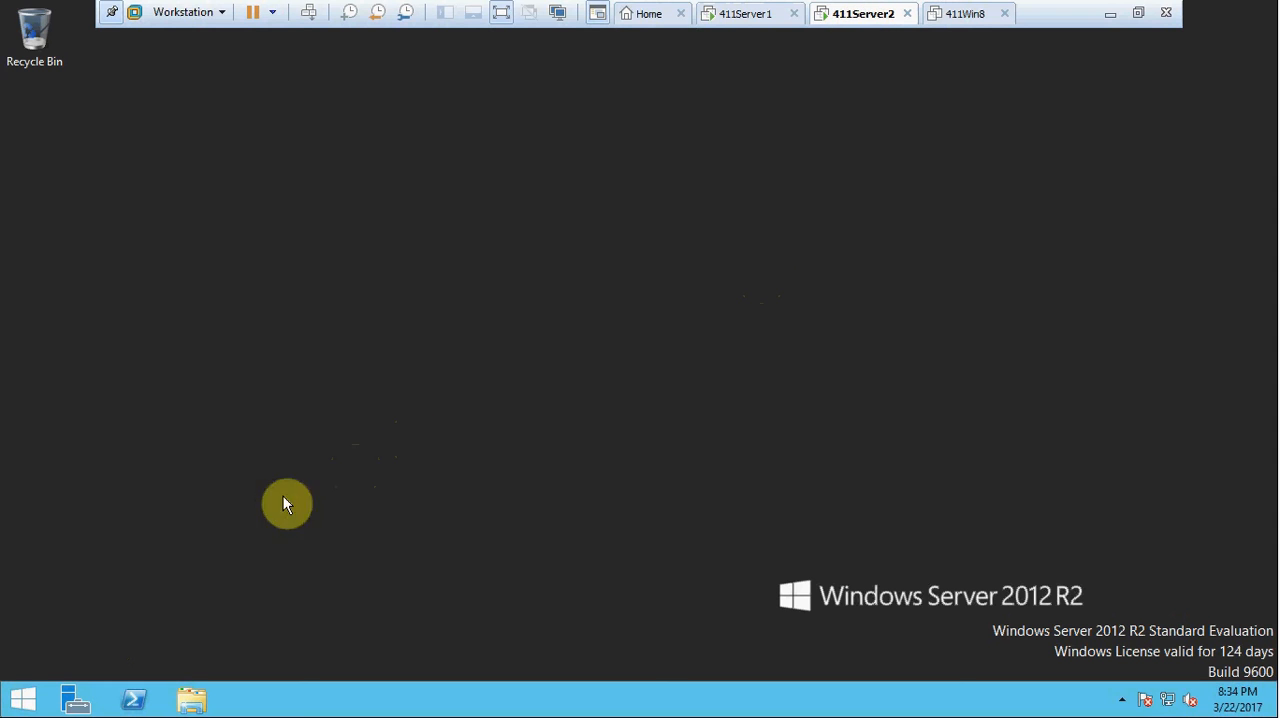
pyautogui.rightClick(38, 693)
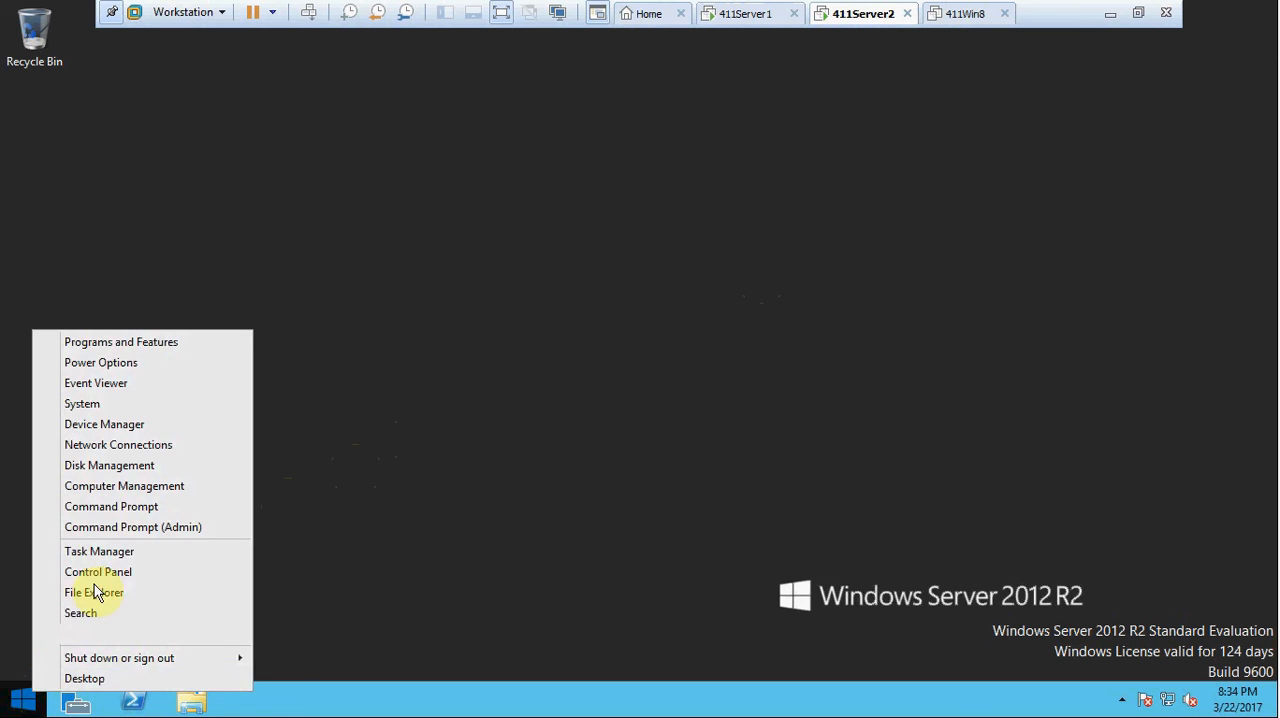
pyautogui.click(104, 514)
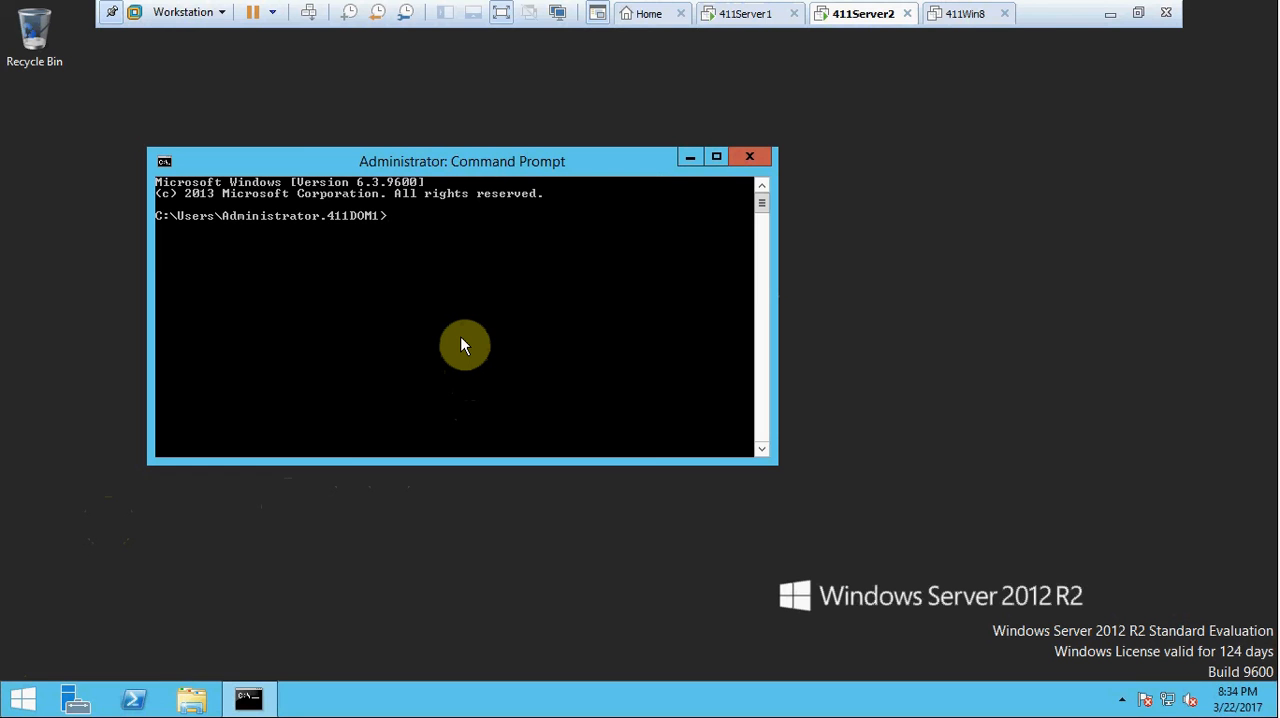
pyautogui.write('nslookup')
pyautogui.press('Return')
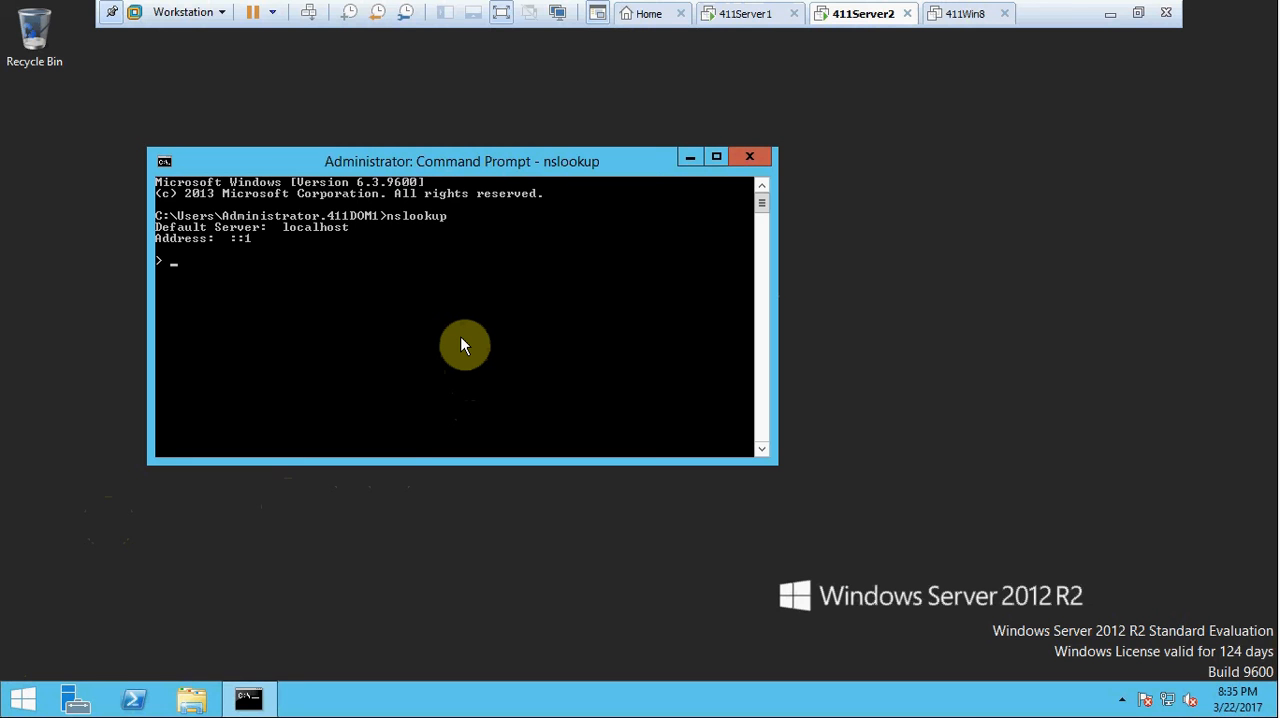
pyautogui.write('0.1')
pyautogui.press('BackSpace')
pyautogui.write('1.1.3')
pyautogui.press('Return')
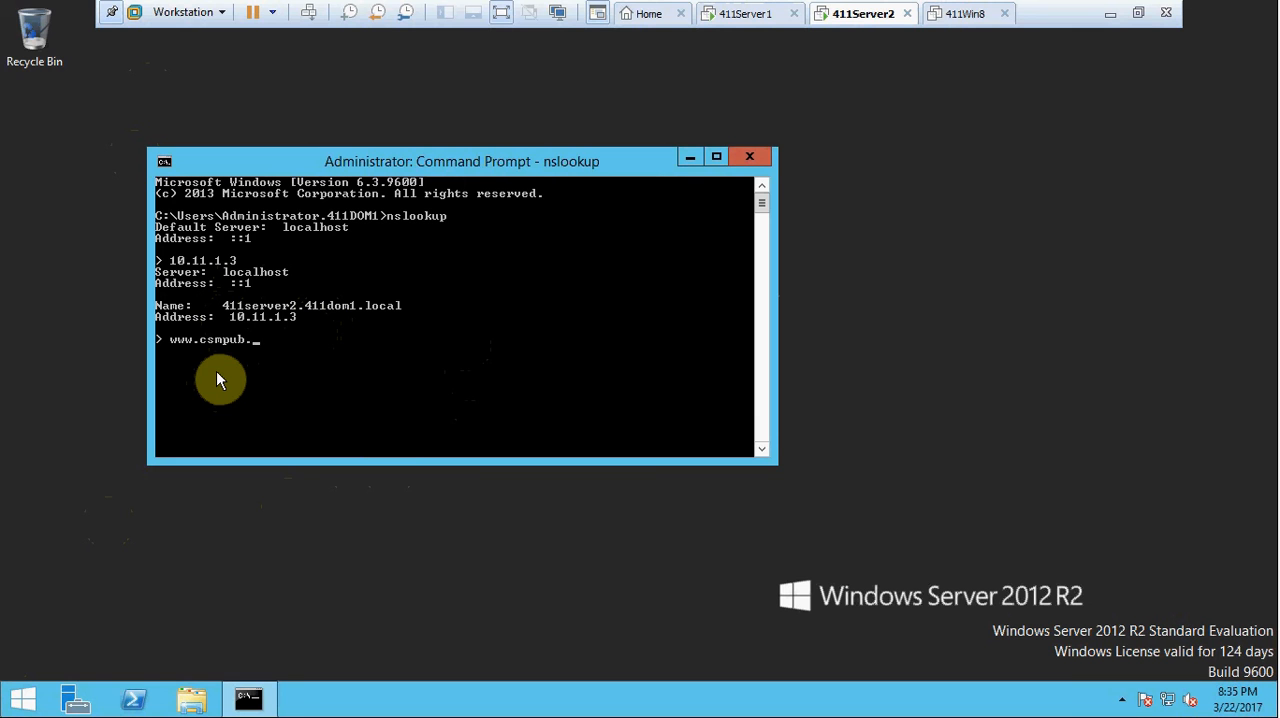
pyautogui.write('local')
pyautogui.press('Return')
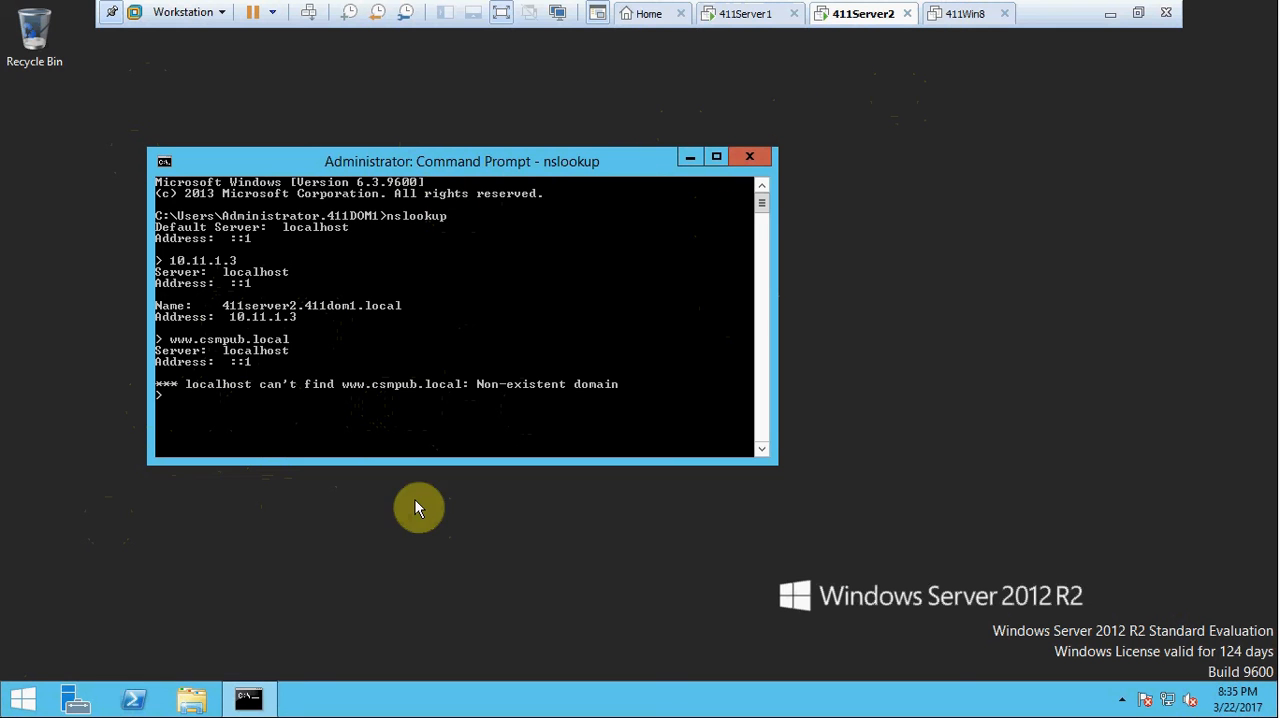
# Open the DNS management console from Server Manager on 411Server2.
pyautogui.click(76, 702)
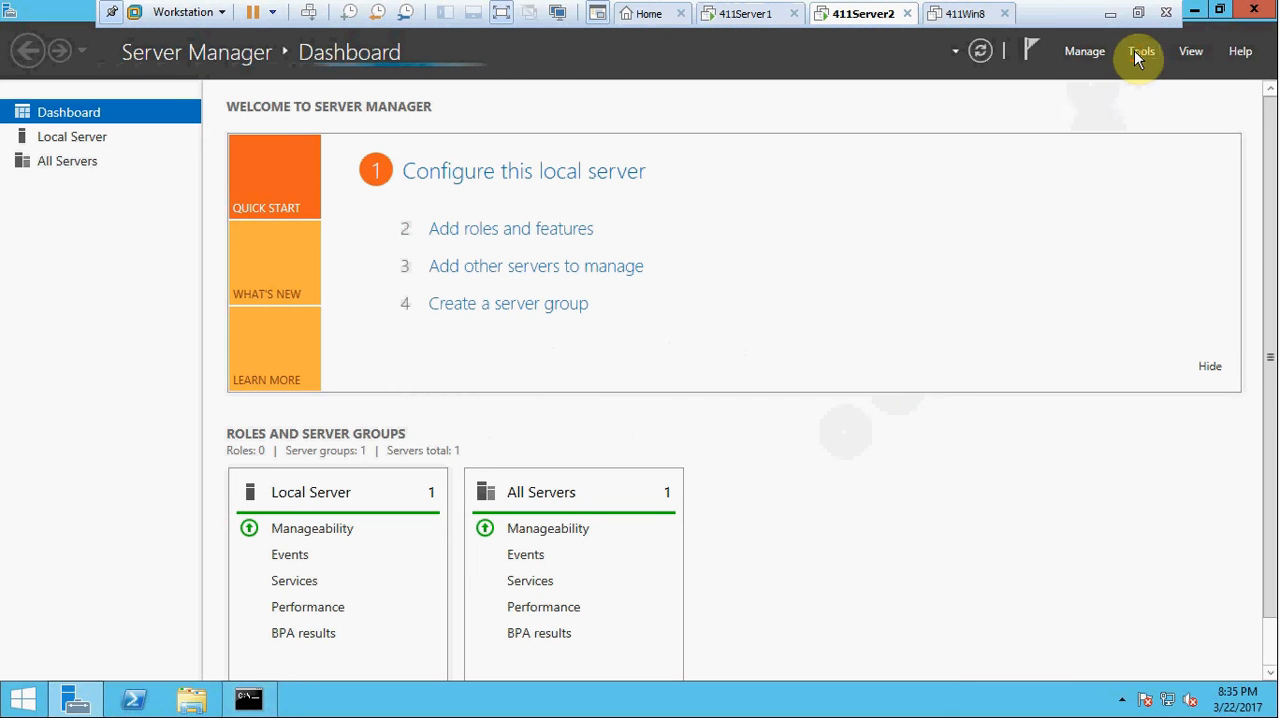
pyautogui.click(1136, 53)
pyautogui.click(1039, 303)
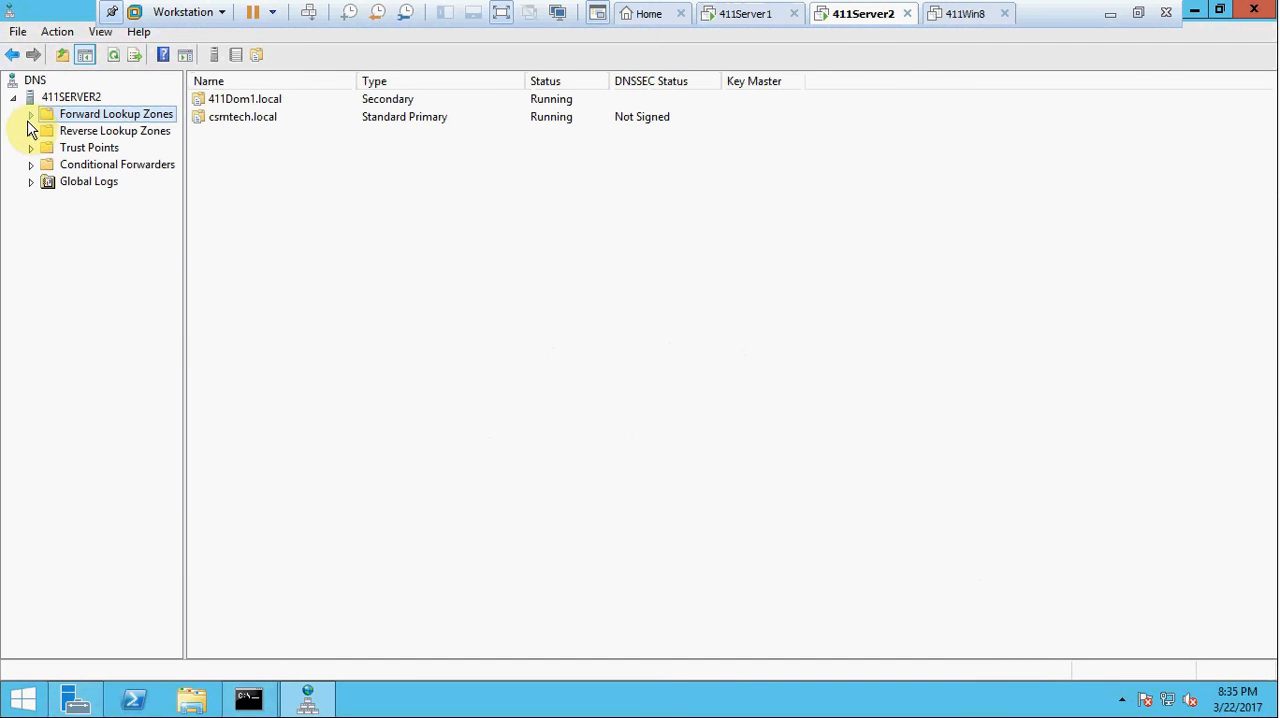
# Refresh the forward lookup zones of 411SERVER2 and check which zones are listed.
pyautogui.click(30, 115)
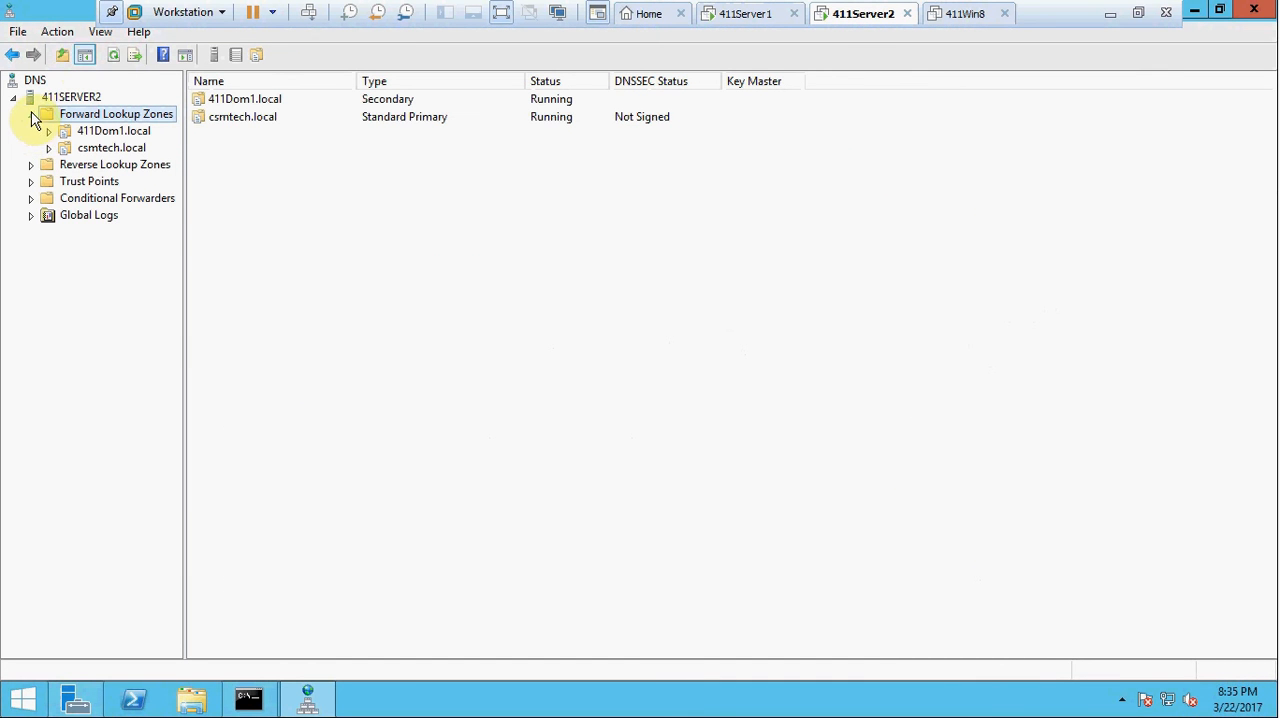
pyautogui.click(108, 56)
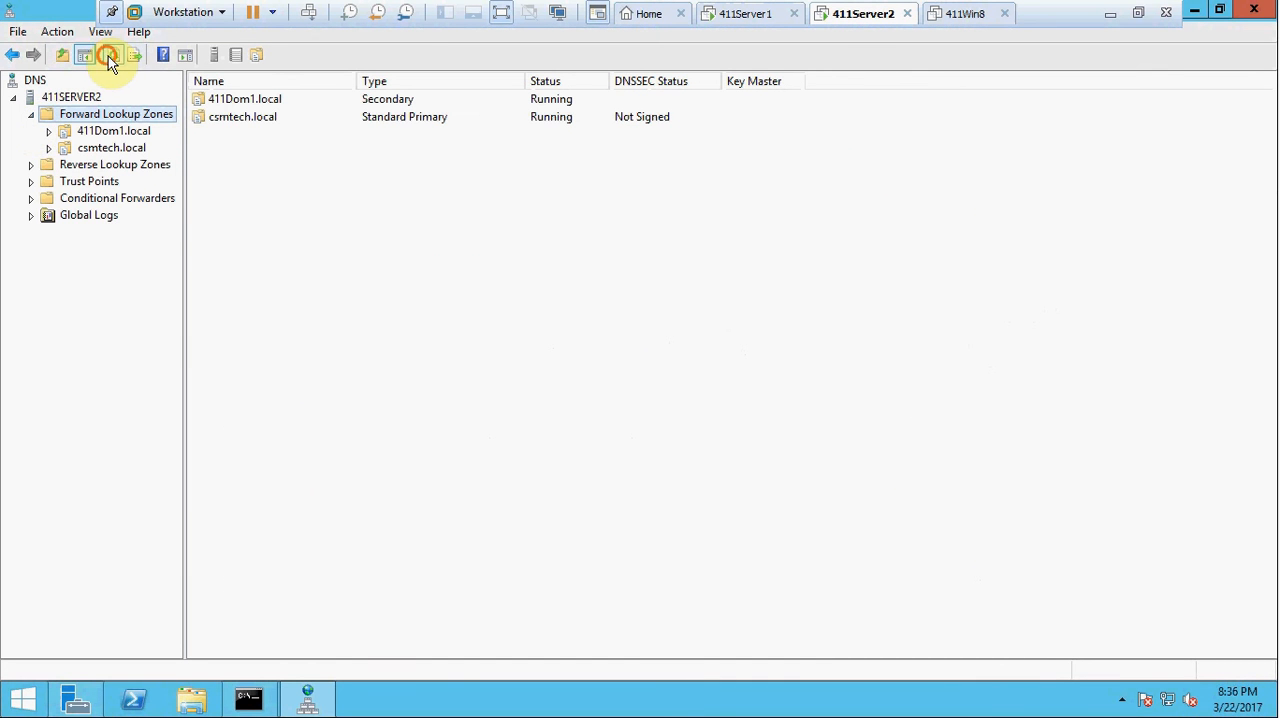
pyautogui.rightClick(92, 111)
pyautogui.click(139, 174)
pyautogui.click(31, 116)
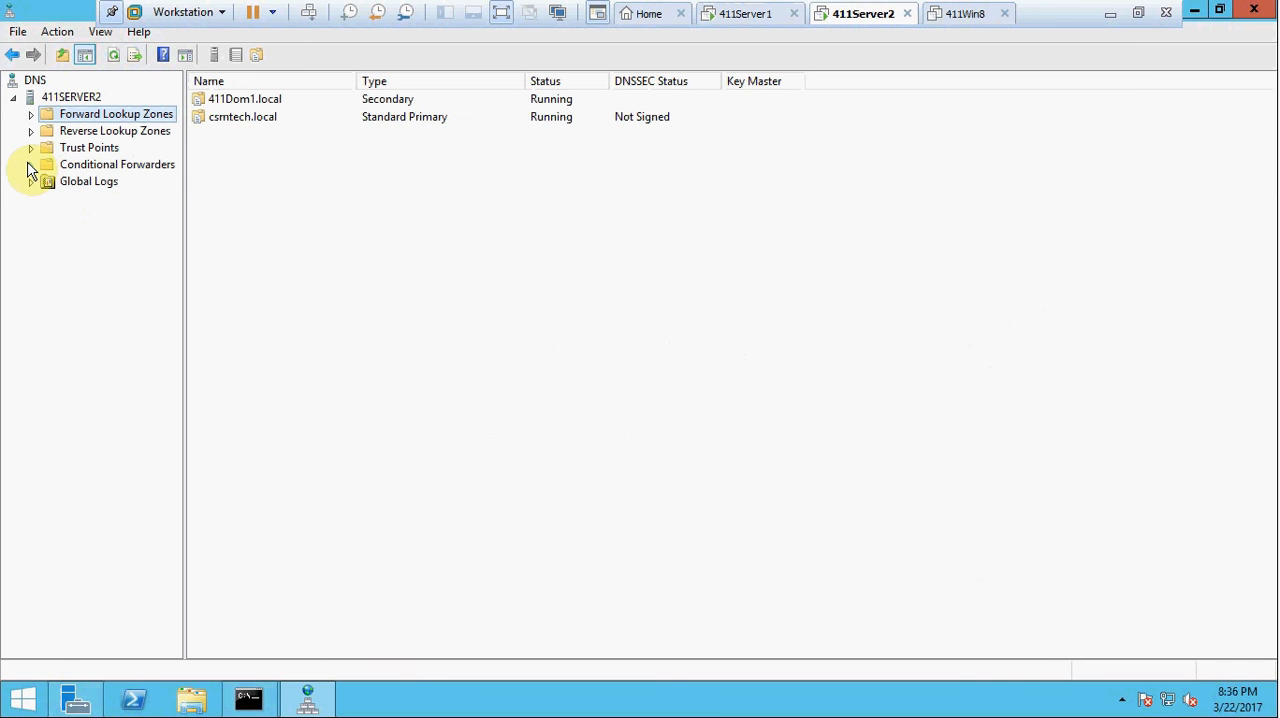
# Create a conditional forwarder on 411SERVER2 for the DNS domain csmpub.local with master server IP address 10.11.1.2.
pyautogui.click(82, 170)
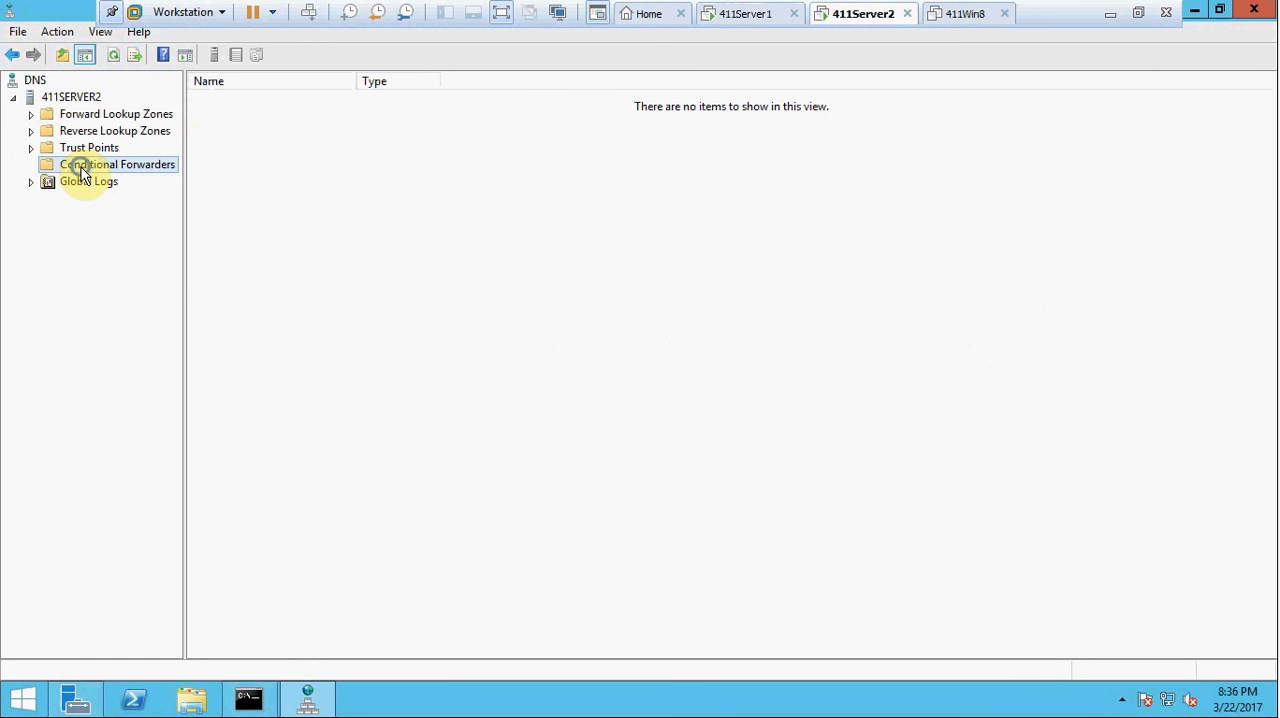
pyautogui.rightClick(84, 175)
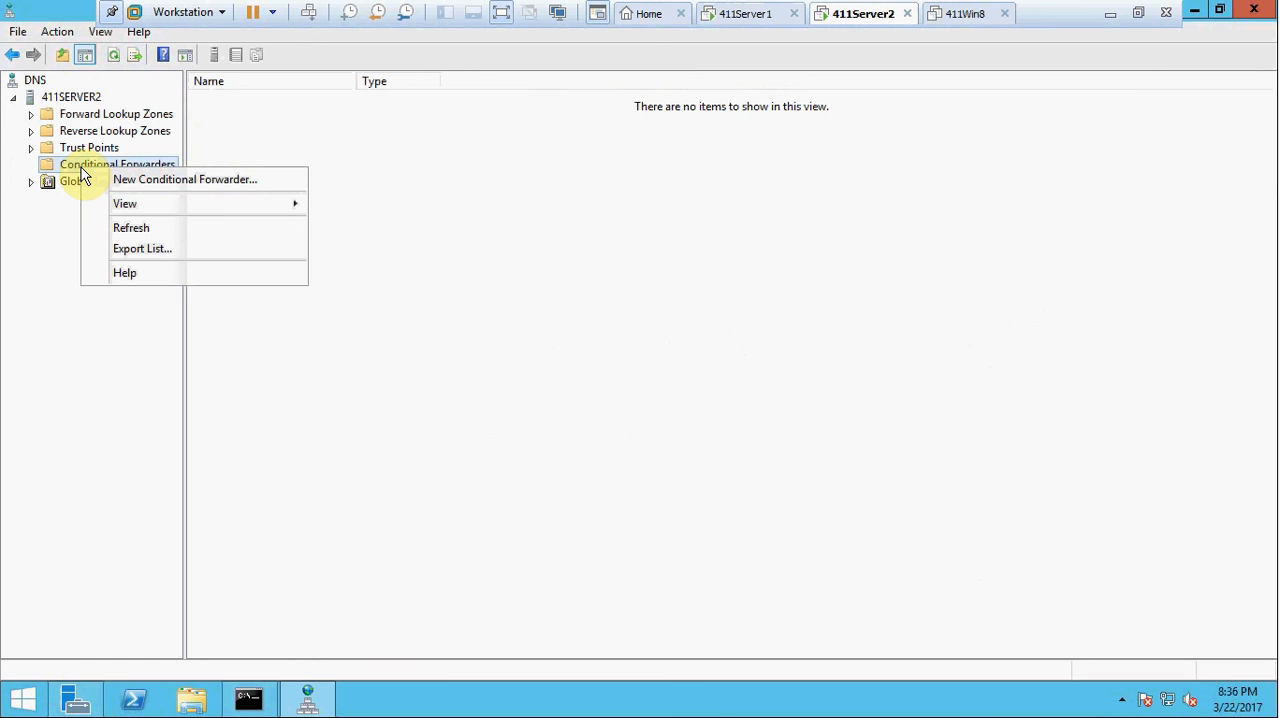
pyautogui.click(116, 180)
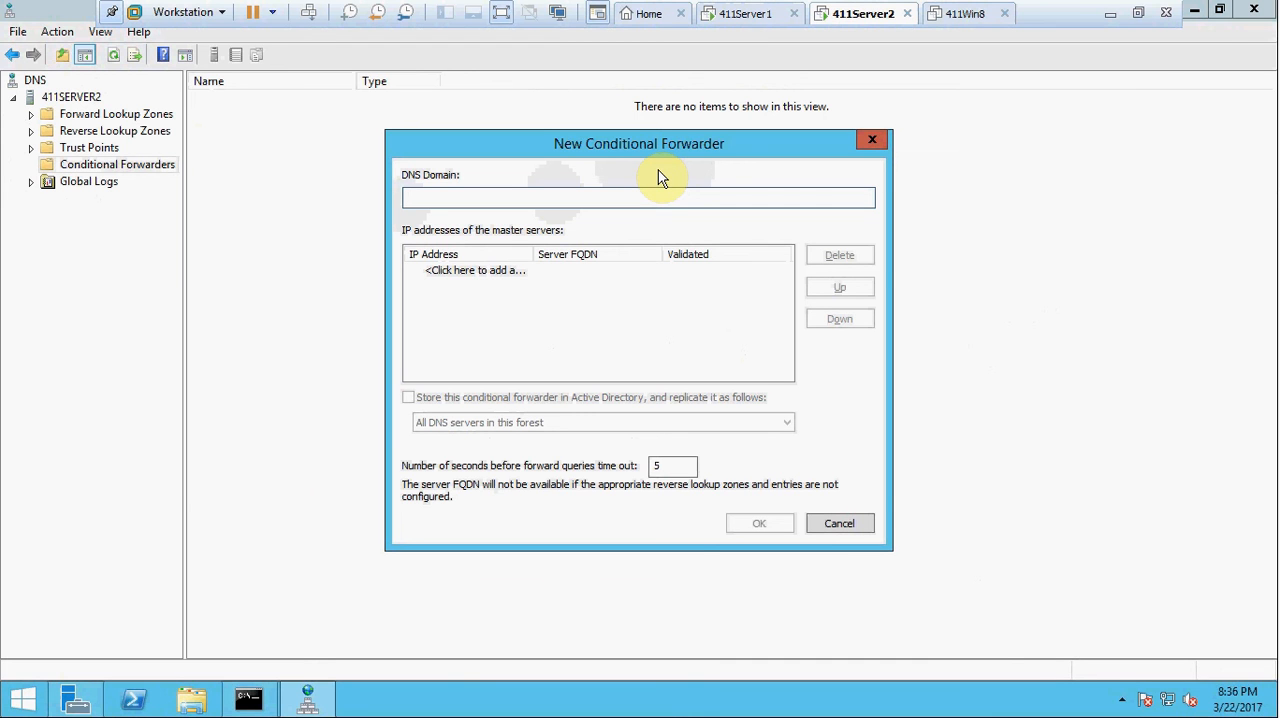
pyautogui.write('csmpub.local')
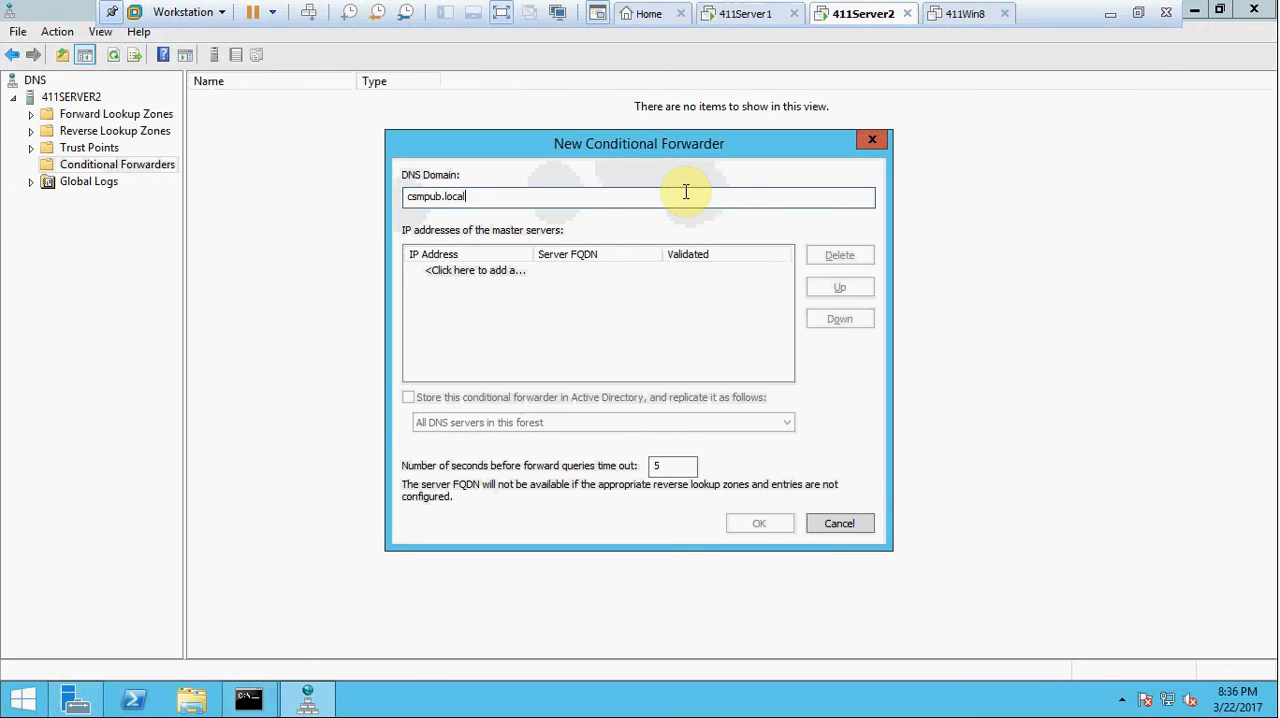
pyautogui.click(506, 271)
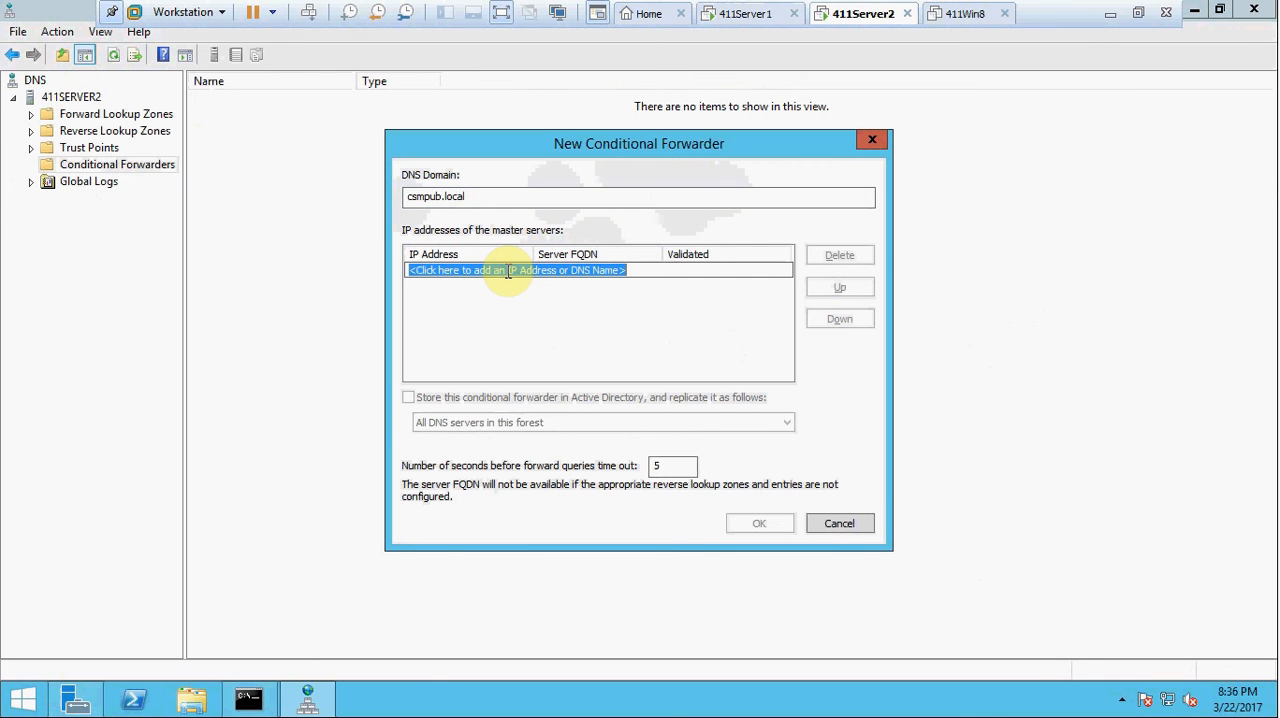
pyautogui.write('10.11.1.2')
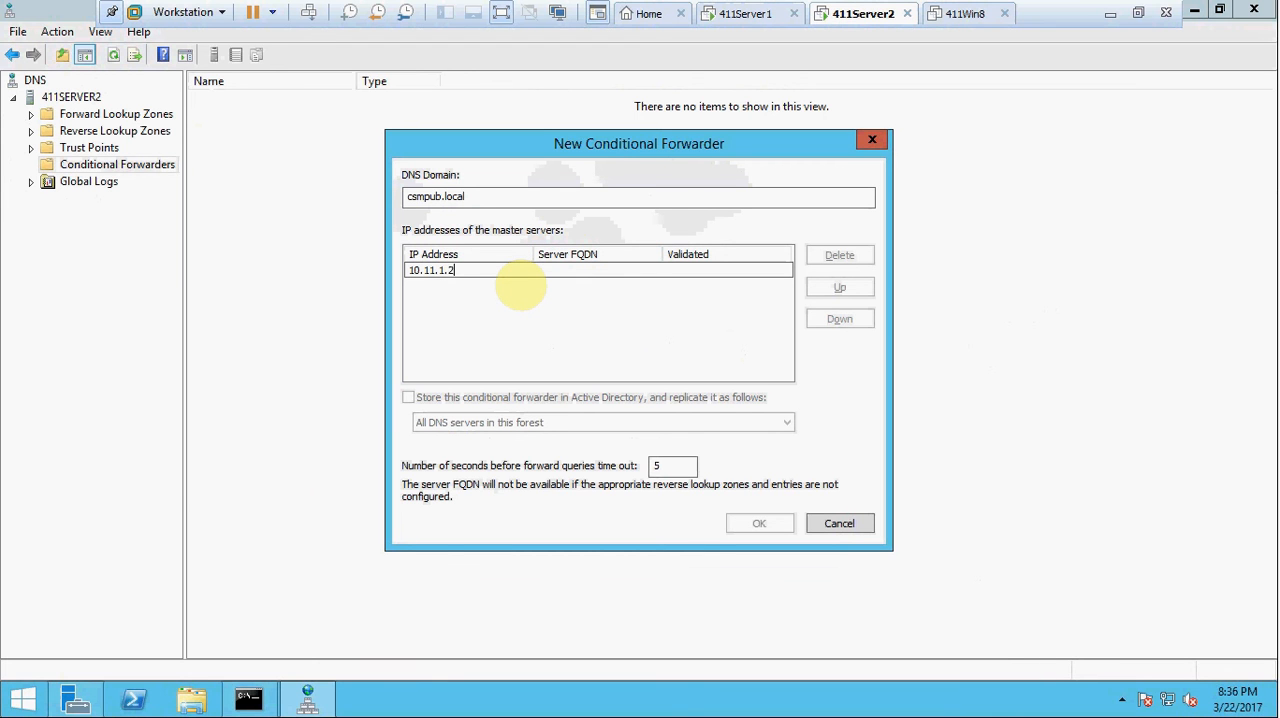
pyautogui.press('Return')
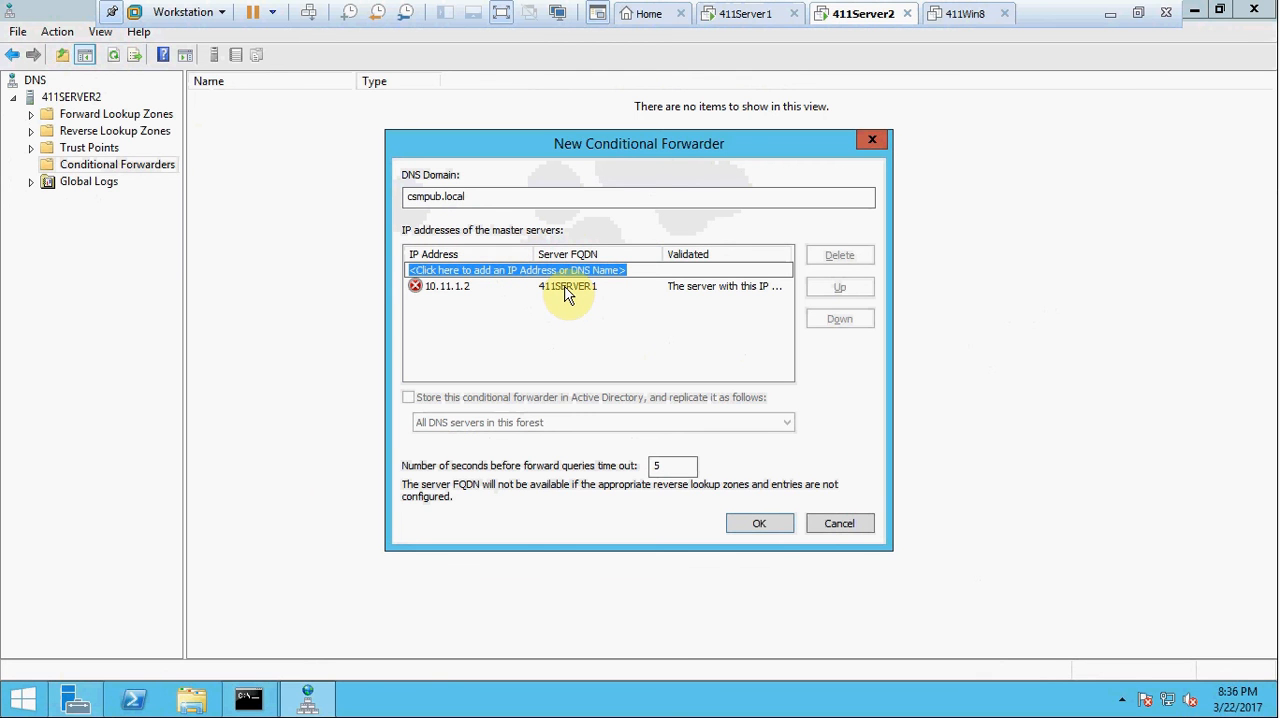
pyautogui.click(763, 528)
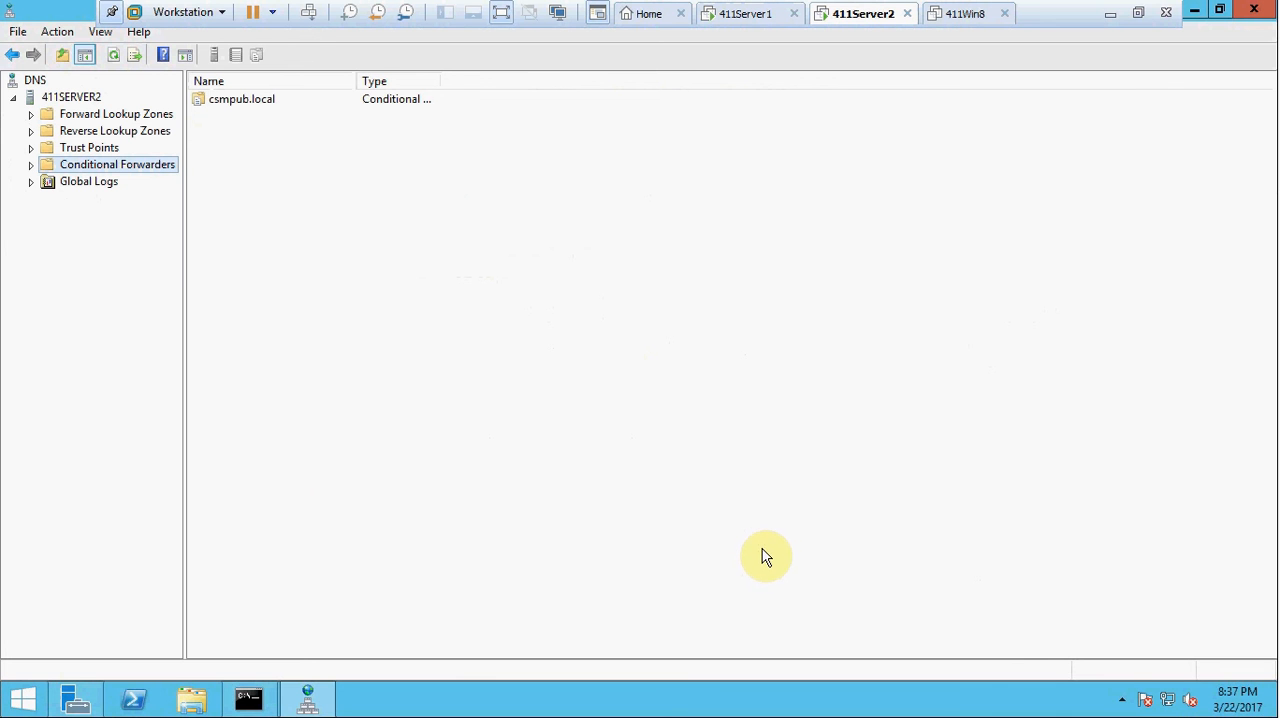
pyautogui.click(1194, 11)
pyautogui.click(246, 702)
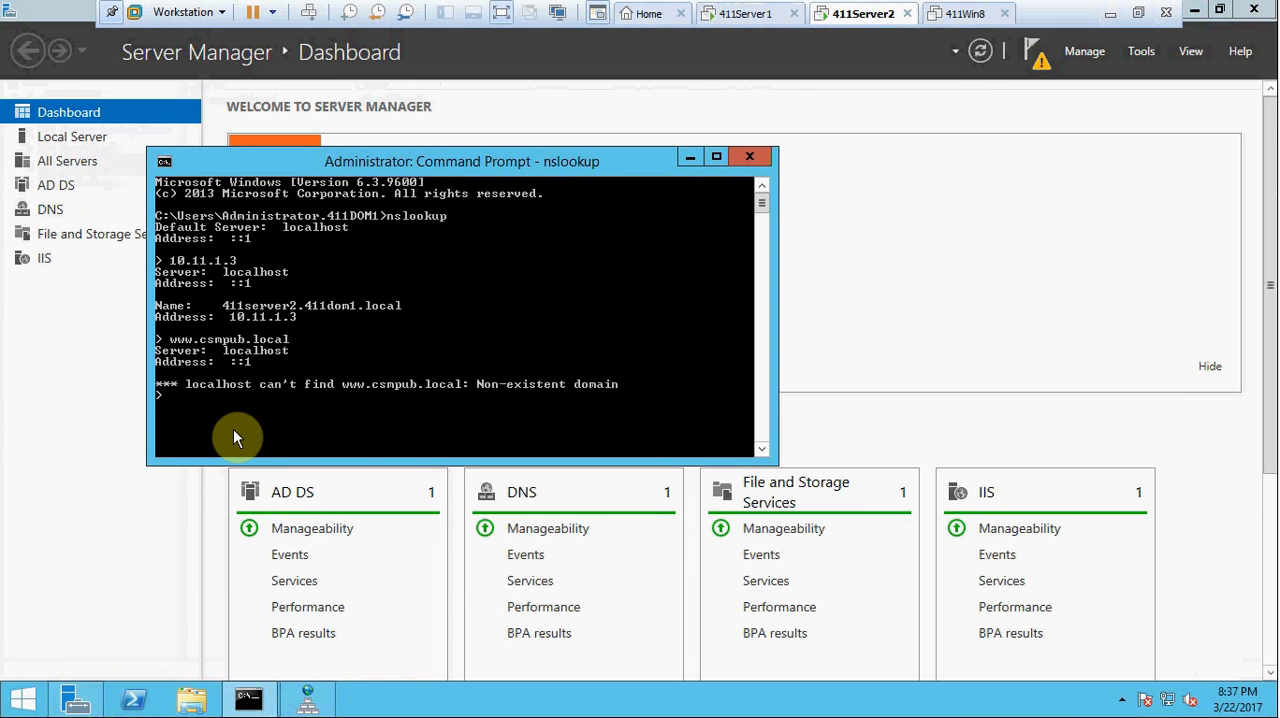
pyautogui.write('www')
pyautogui.write('.csmpub.local')
pyautogui.press('Return')
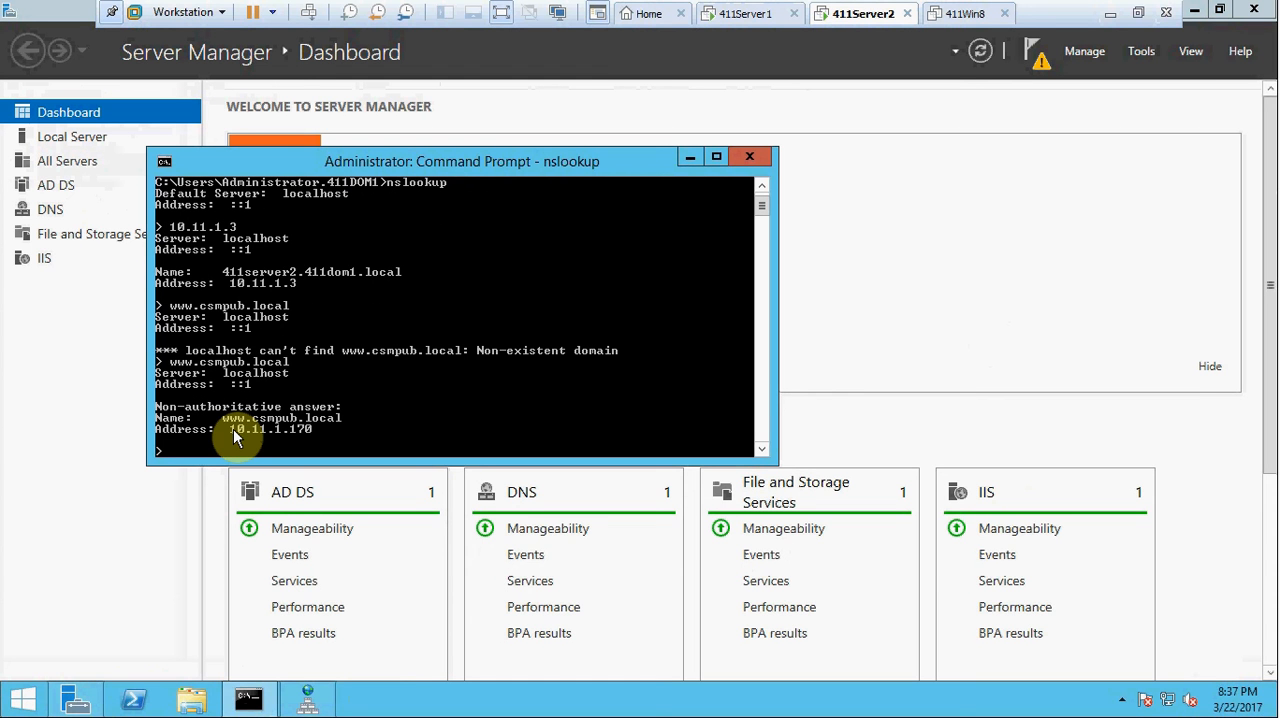